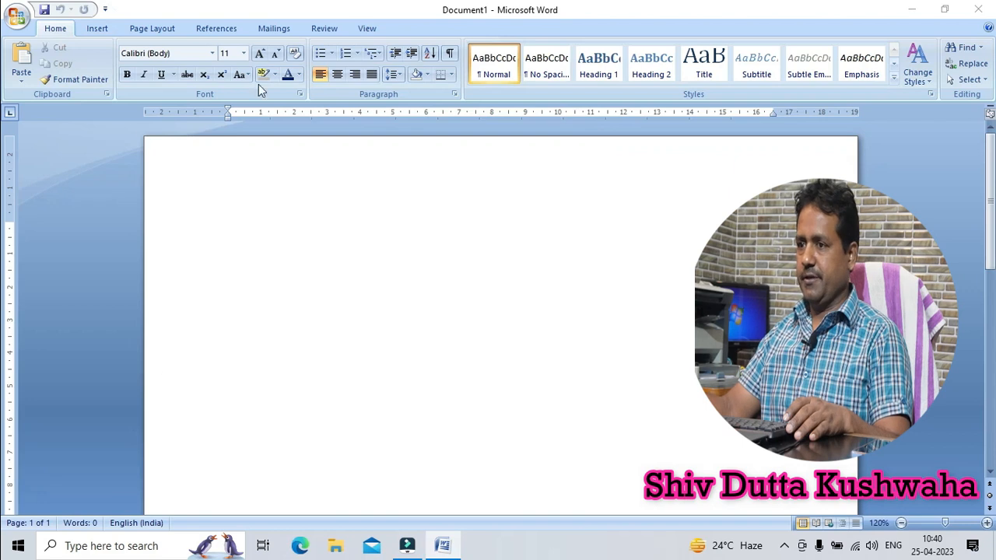
pyautogui.click(511, 360)
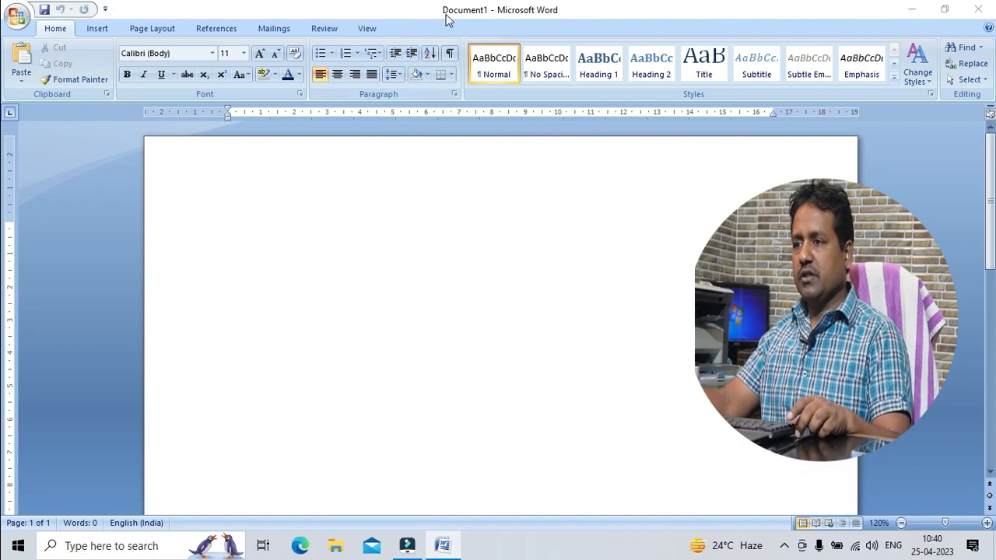
pyautogui.doubleClick(470, 14)
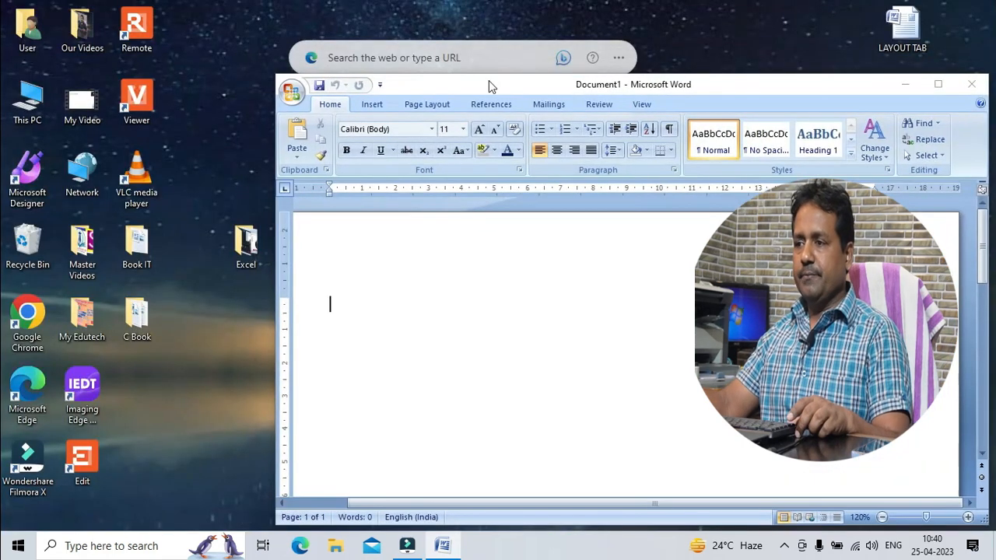
pyautogui.doubleClick(489, 80)
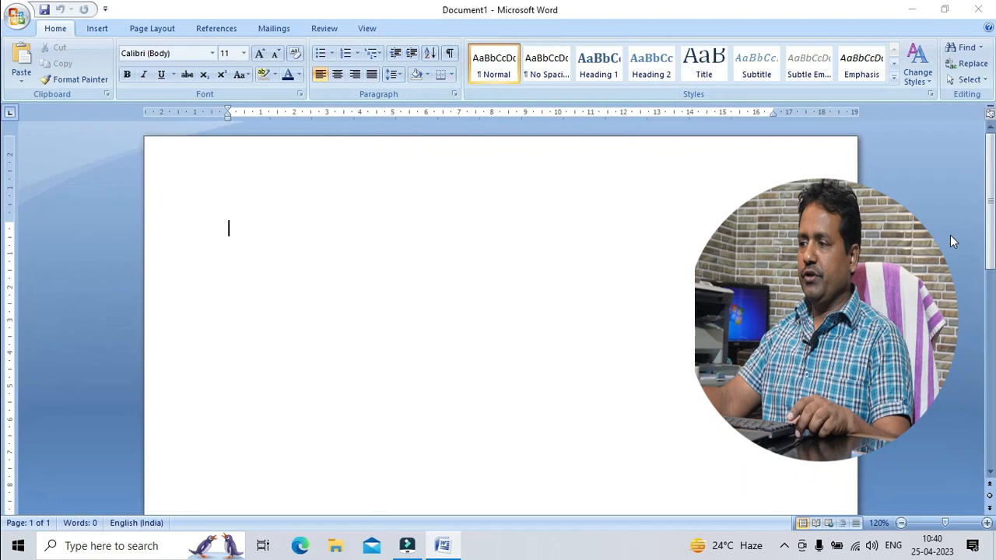
pyautogui.moveTo(990, 185)
pyautogui.mouseDown()
pyautogui.moveTo(995, 322)
pyautogui.moveTo(990, 188)
pyautogui.mouseUp()
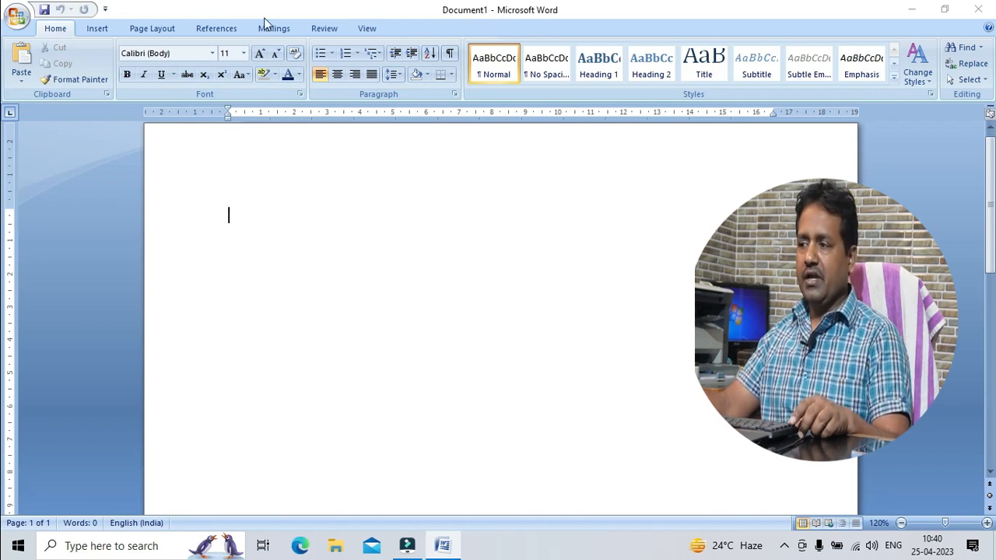
pyautogui.scroll(-10, 4, 350)
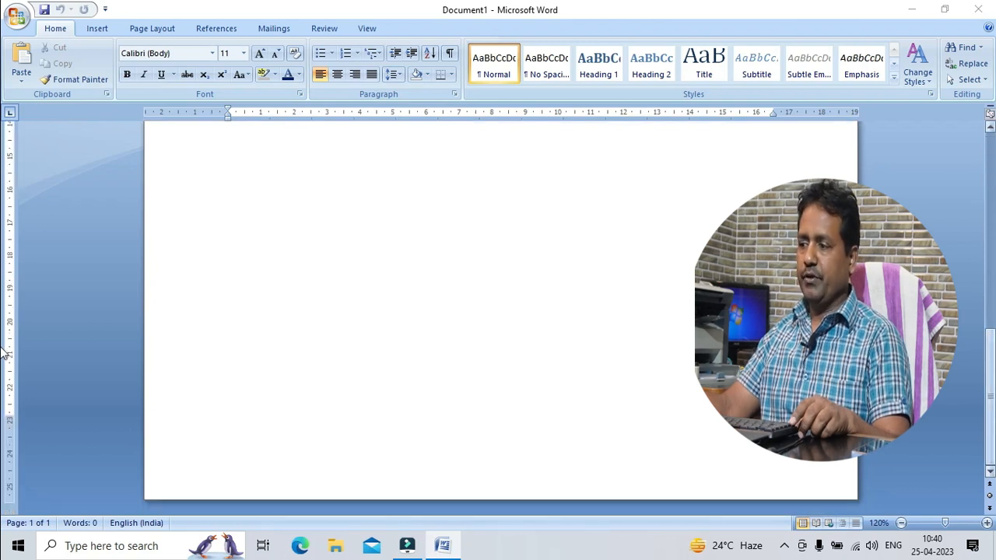
pyautogui.scroll(10, 5, 386)
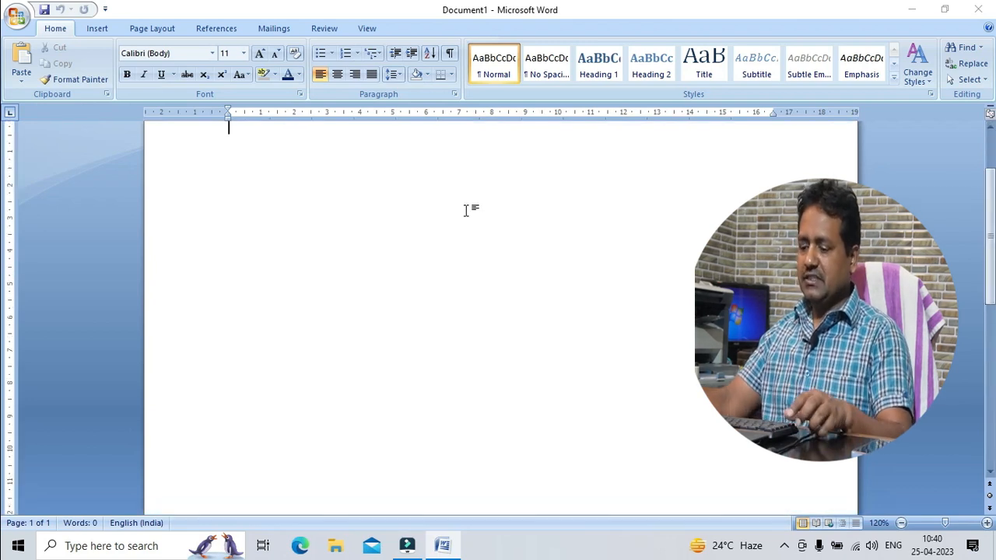
# - Fill the blank document with short lines of placeholder text, starting with "Dfsg dflksgldfjgdfsg", until the text runs onto a second page
pyautogui.write('Dfsg dflksgldfjgdfsg')
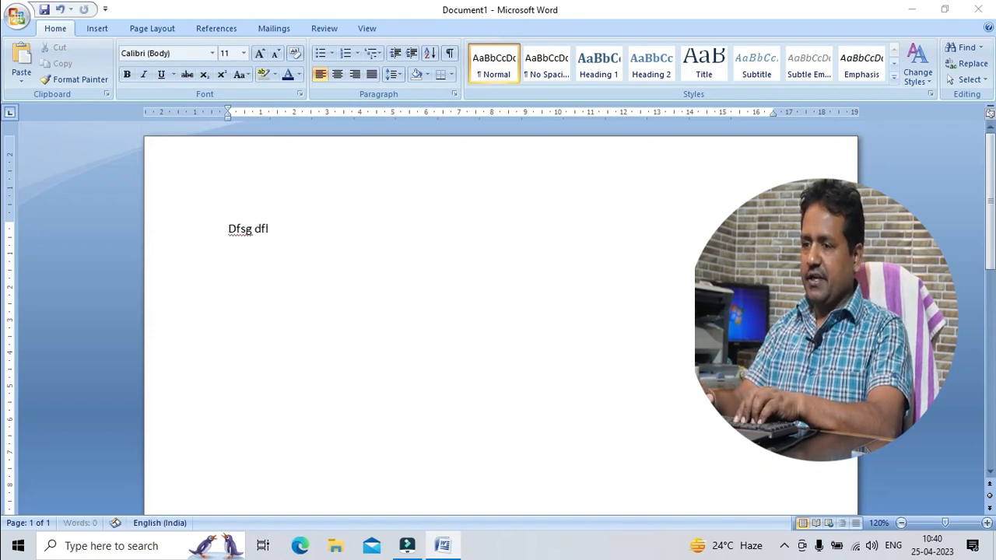
pyautogui.press('Return')
pyautogui.write('Dfs gdsfg sdfg dfs')
pyautogui.press('Return')
pyautogui.write('G sdfg')
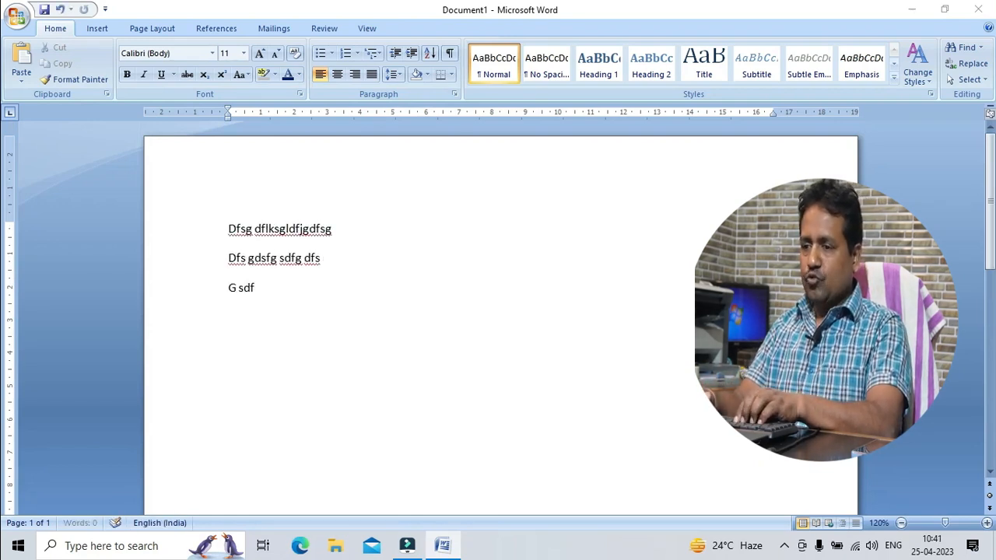
pyautogui.press('Return')
pyautogui.write('Dfg dfs sdf G d Fsg Sdfg Df G Sdfg Sdfg df Sg sdfg  Fd Gdfs g Sdfg Dfg Dfsg Sdf gdfg')
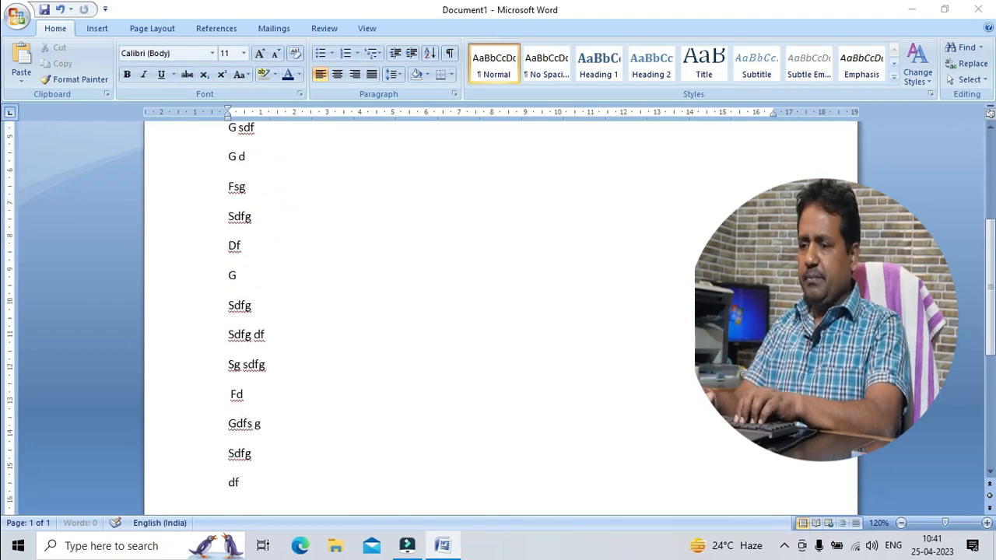
pyautogui.write(' Sdf Gdfs G Df g Df Gdfg Df G Df g')
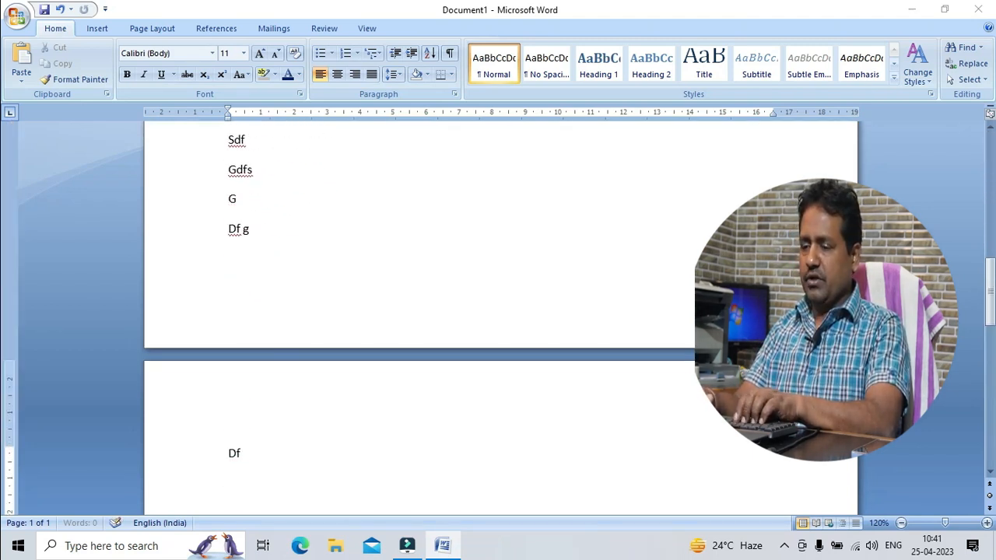
pyautogui.write(' Df gdfdfklgdfsgdf gdf')
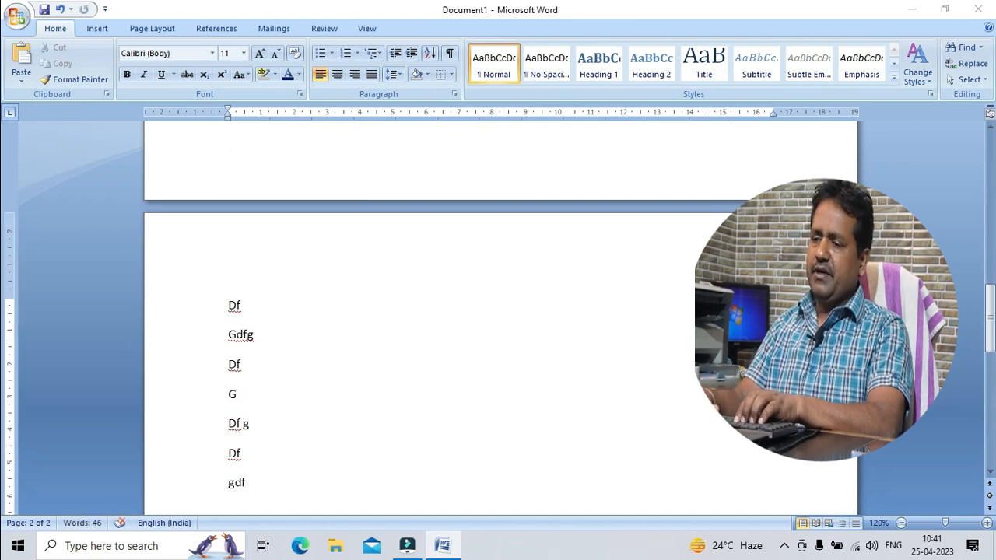
pyautogui.write('g Dfsg Dfs gfd Gdf G Df gd')
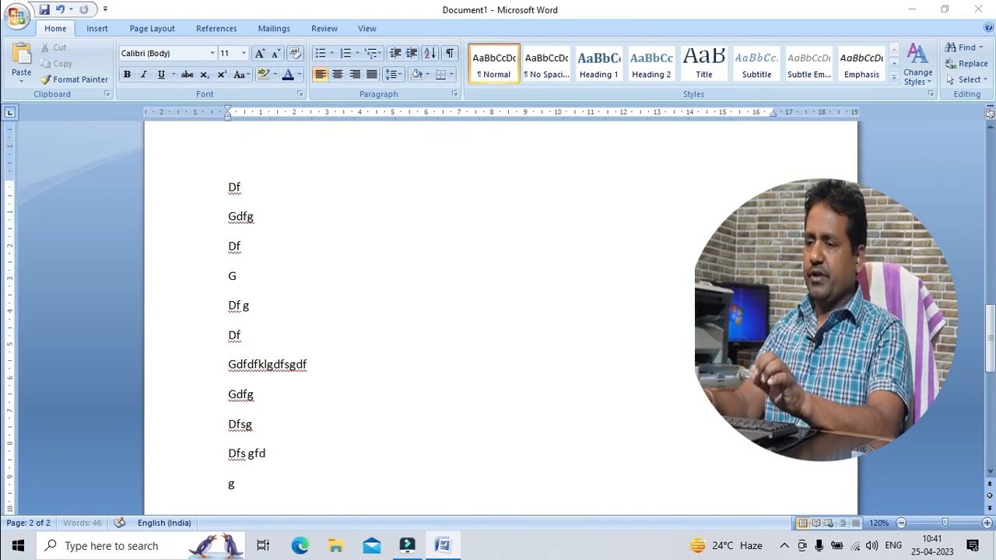
# - Look through the placeholder text on both pages, from the first line to the end and back to the beginning
pyautogui.scroll(10, 243, 394)
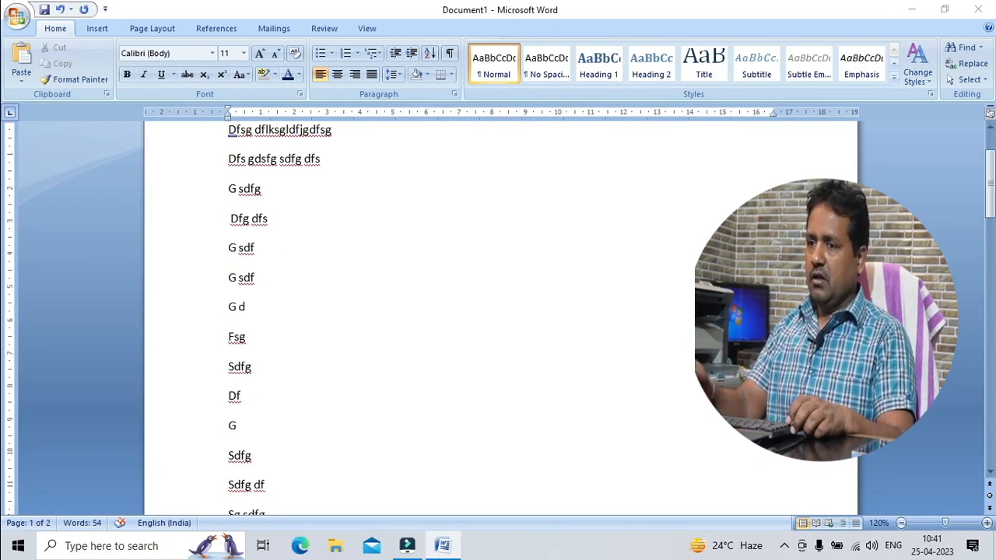
pyautogui.click(284, 201)
pyautogui.scroll(3, 285, 202)
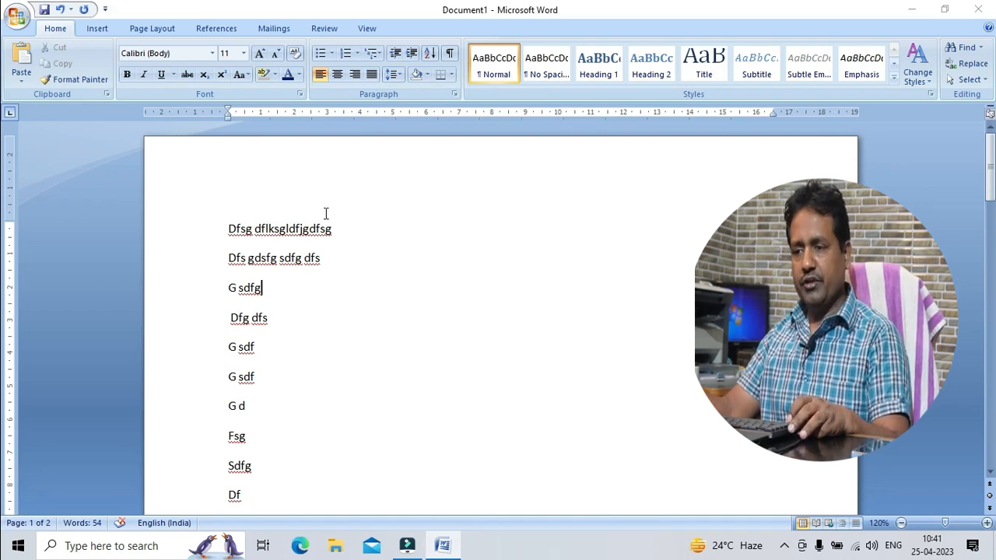
pyautogui.scroll(-15, 326, 214)
pyautogui.click(276, 256)
pyautogui.scroll(-5, 273, 264)
pyautogui.click(272, 267)
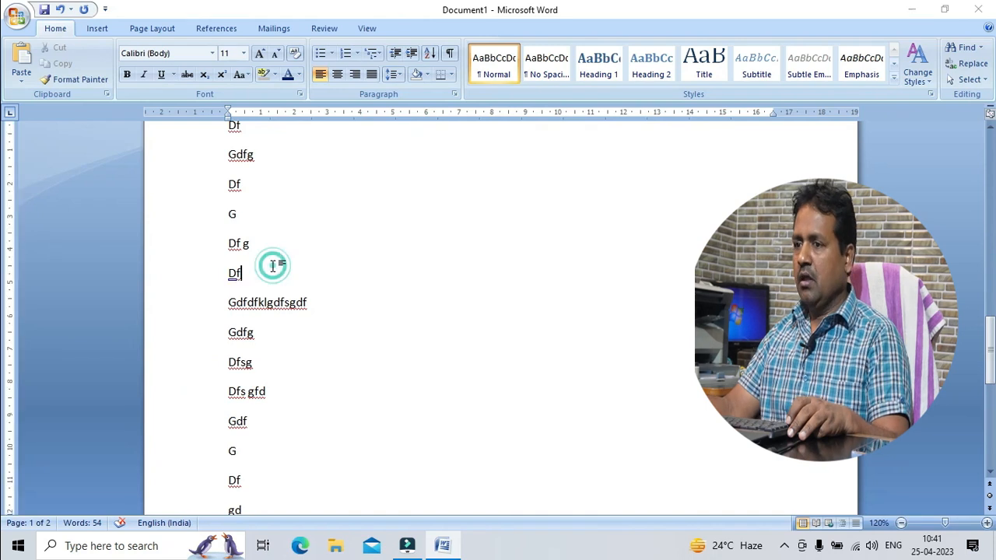
pyautogui.scroll(-5, 273, 265)
pyautogui.scroll(10, 274, 263)
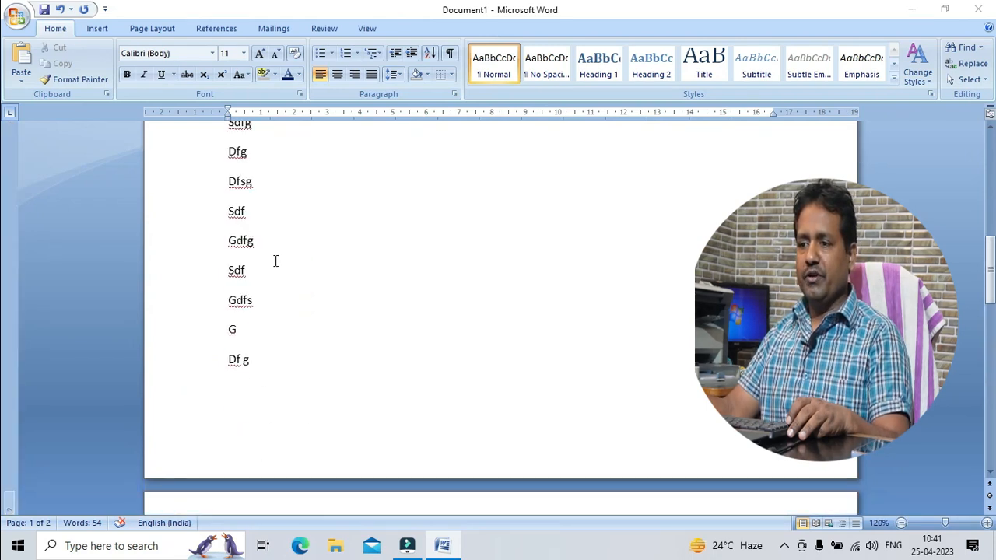
pyautogui.scroll(10, 275, 261)
pyautogui.click(292, 228)
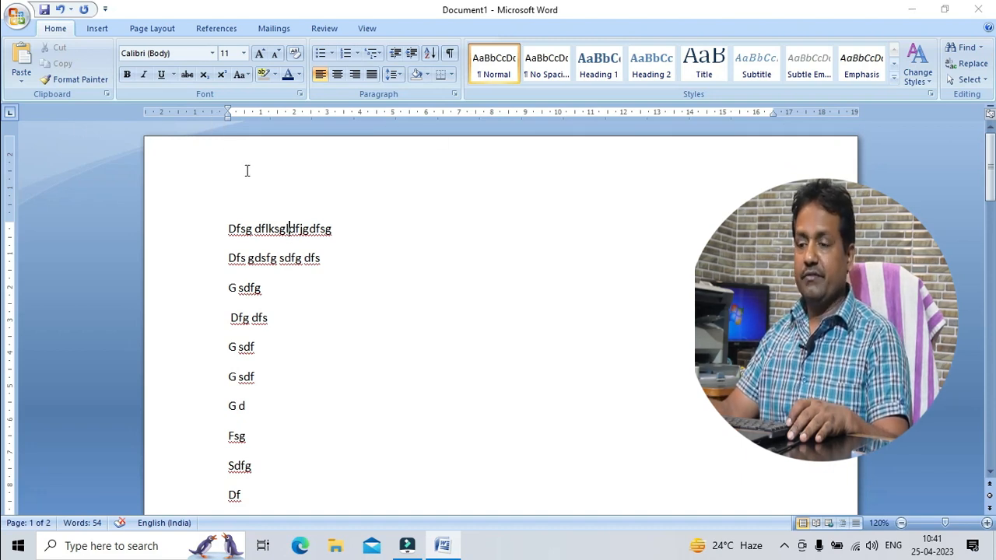
pyautogui.click(391, 269)
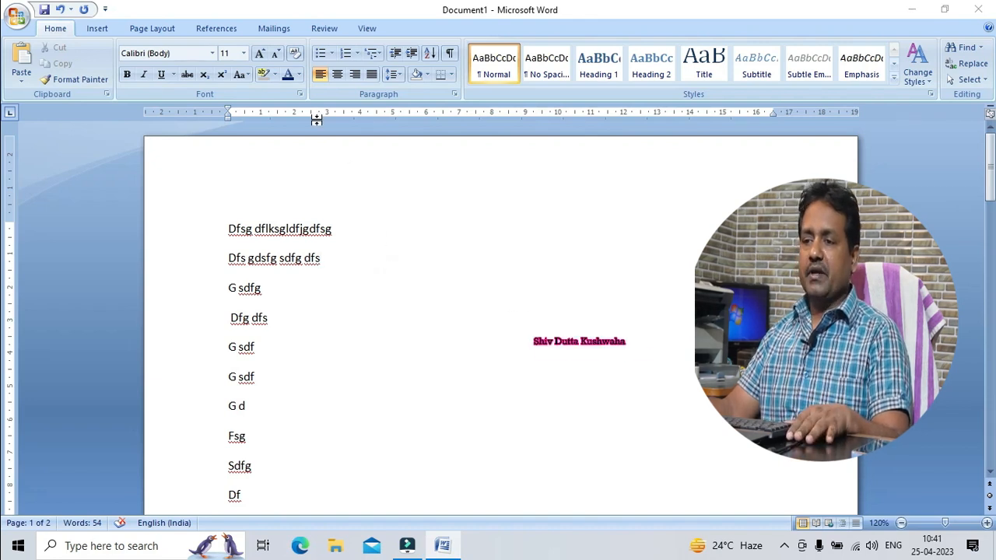
pyautogui.click(293, 279)
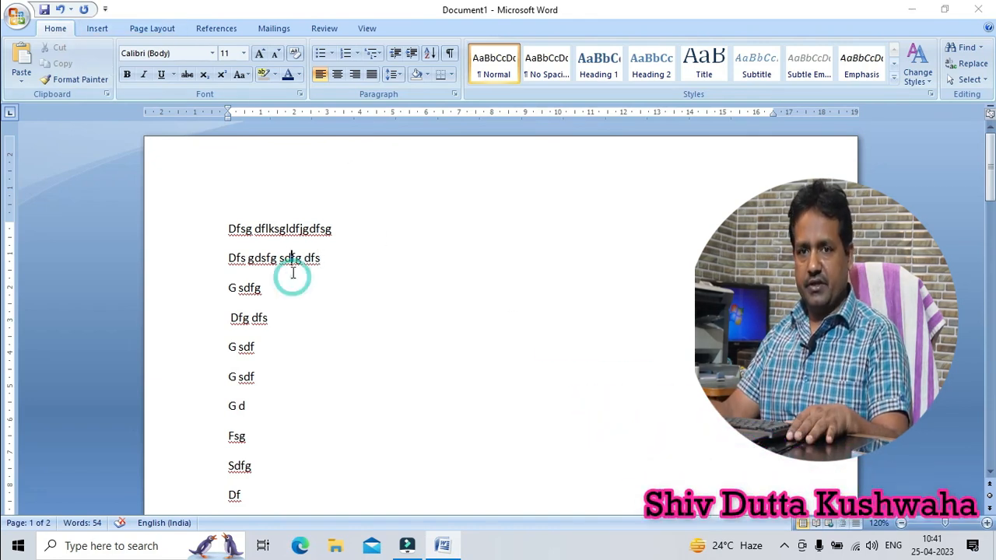
pyautogui.click(287, 342)
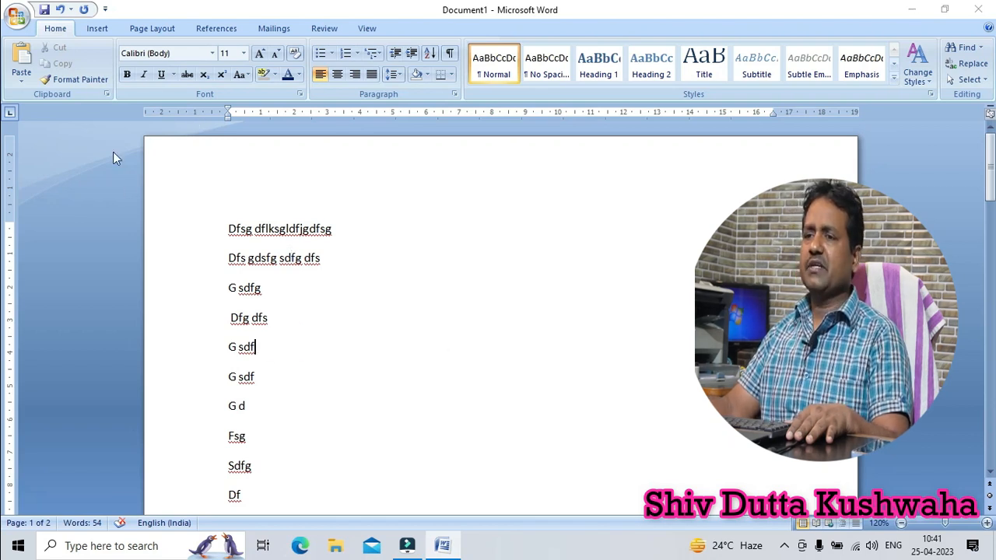
# - Examine the command sets for inserting, page layout, references, mailings, reviewing and viewing, ending on the basic text formatting commands
pyautogui.click(99, 30)
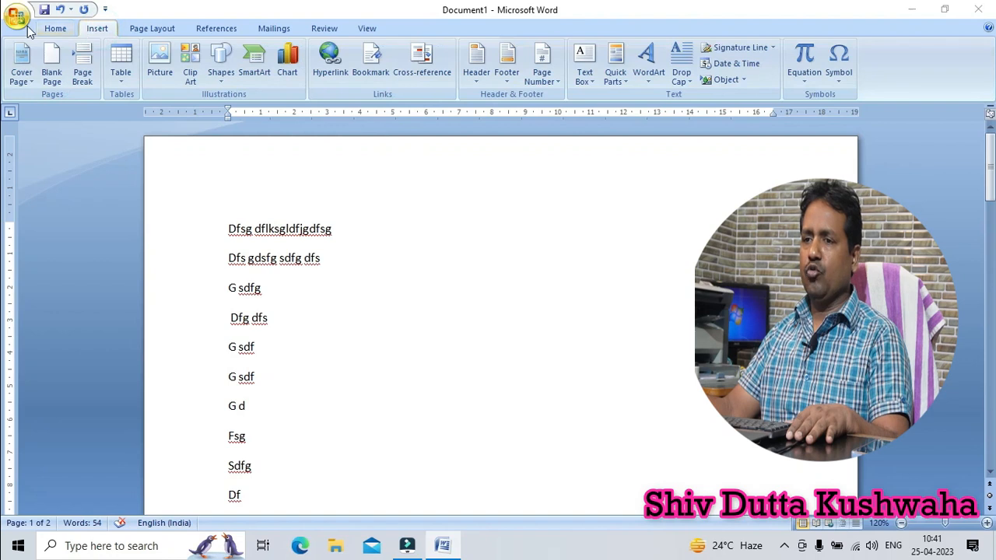
pyautogui.click(53, 32)
pyautogui.click(108, 34)
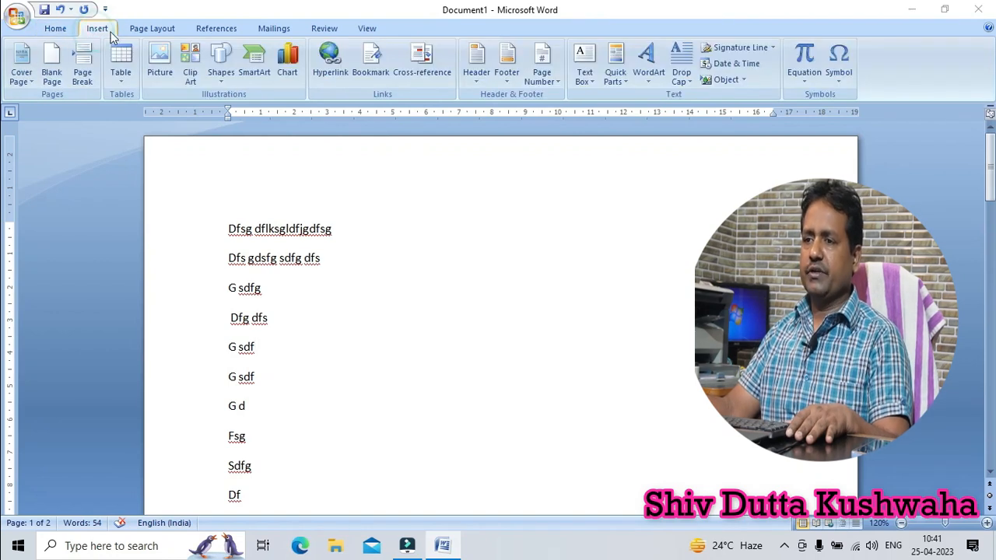
pyautogui.click(152, 28)
pyautogui.click(215, 28)
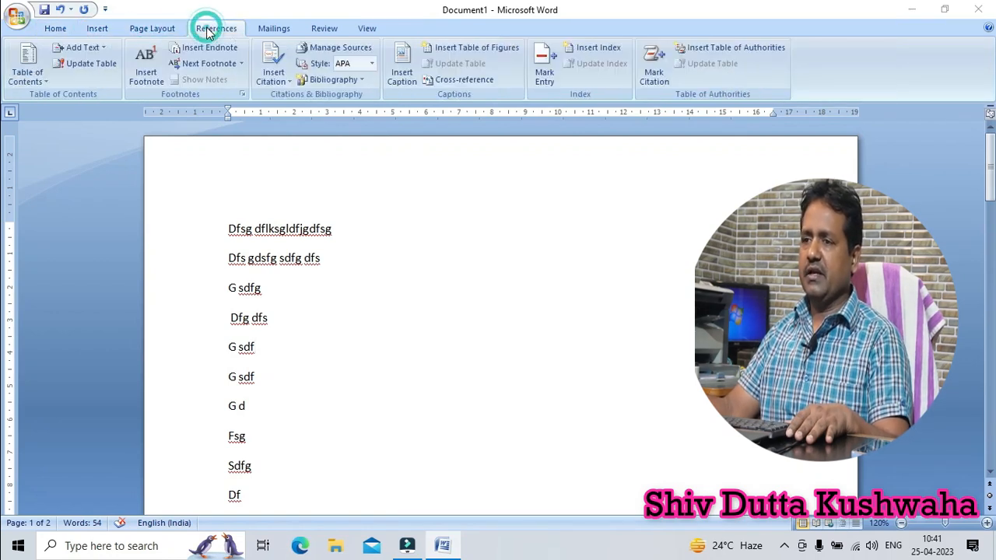
pyautogui.click(272, 28)
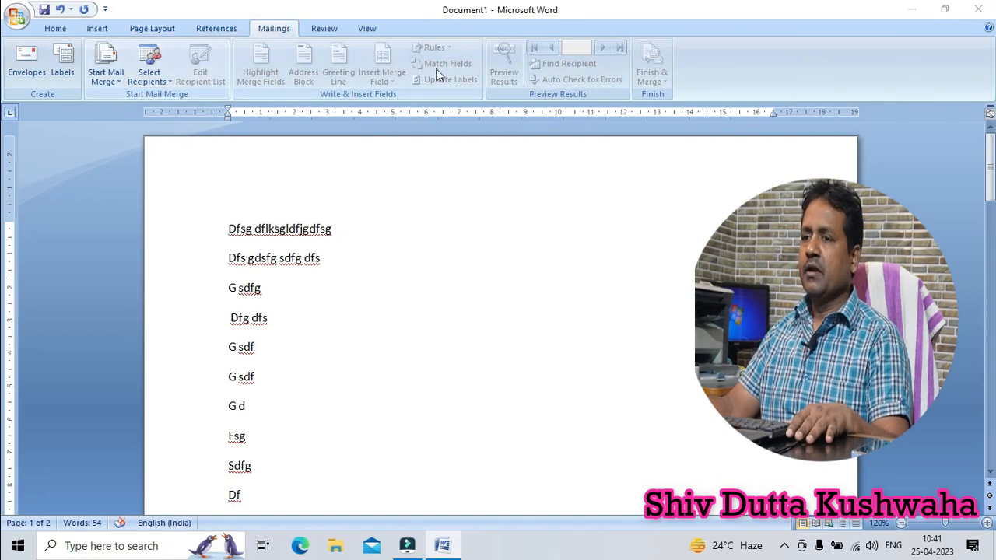
pyautogui.click(214, 29)
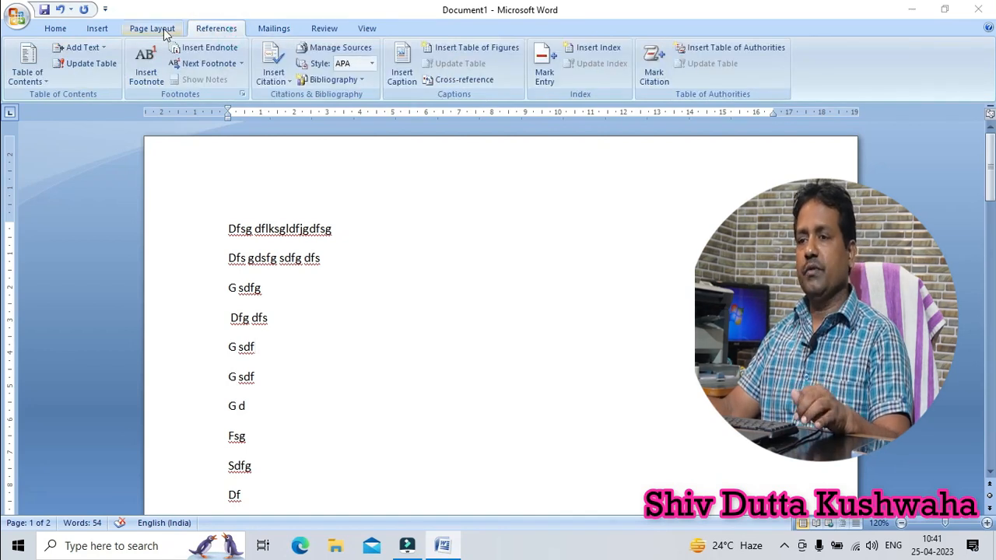
pyautogui.click(163, 29)
pyautogui.click(101, 29)
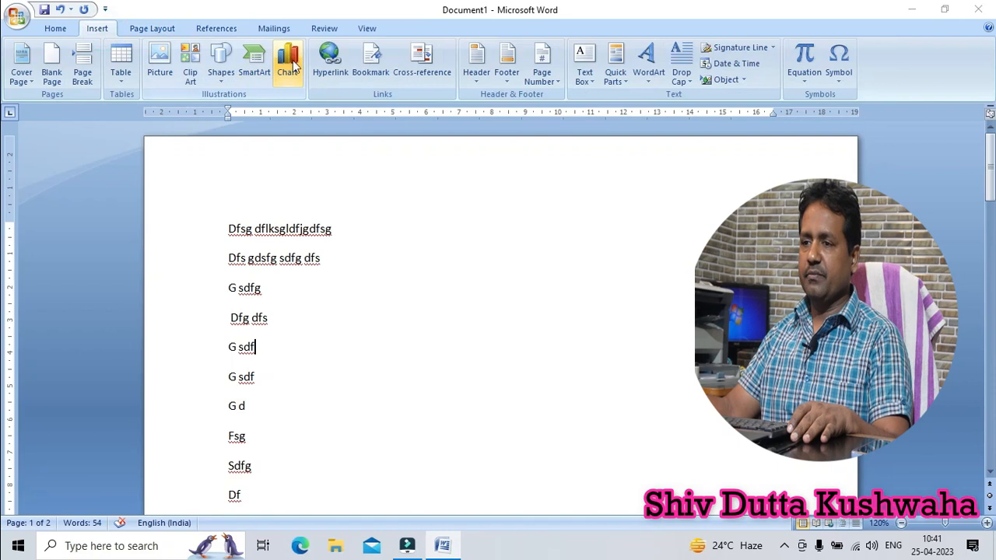
pyautogui.click(218, 29)
pyautogui.click(266, 31)
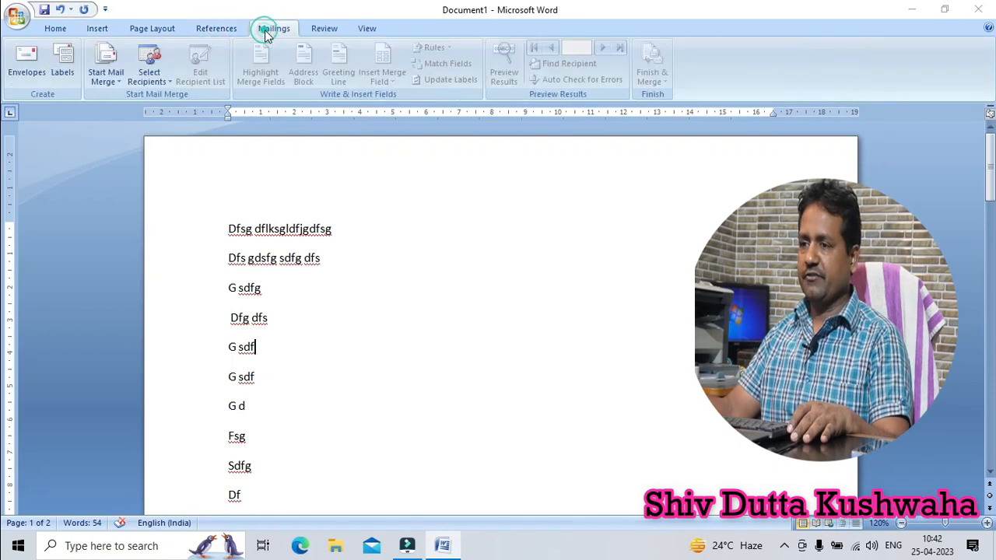
pyautogui.click(325, 29)
pyautogui.click(364, 30)
pyautogui.click(174, 31)
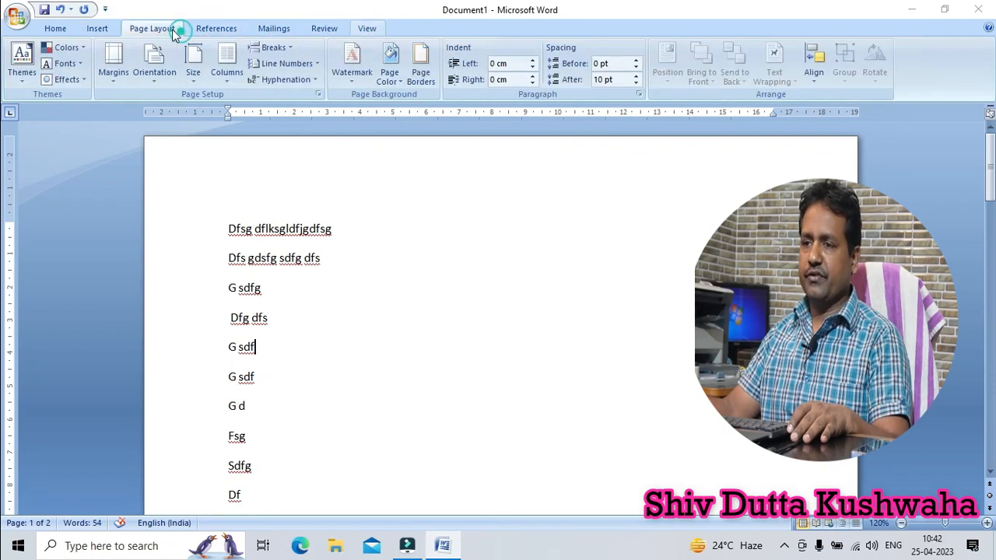
pyautogui.click(97, 28)
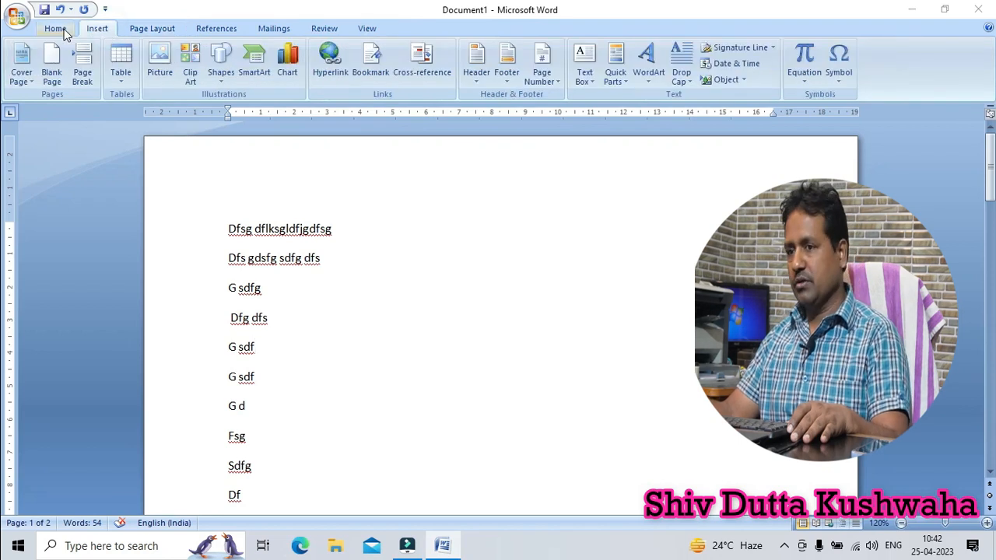
pyautogui.click(56, 29)
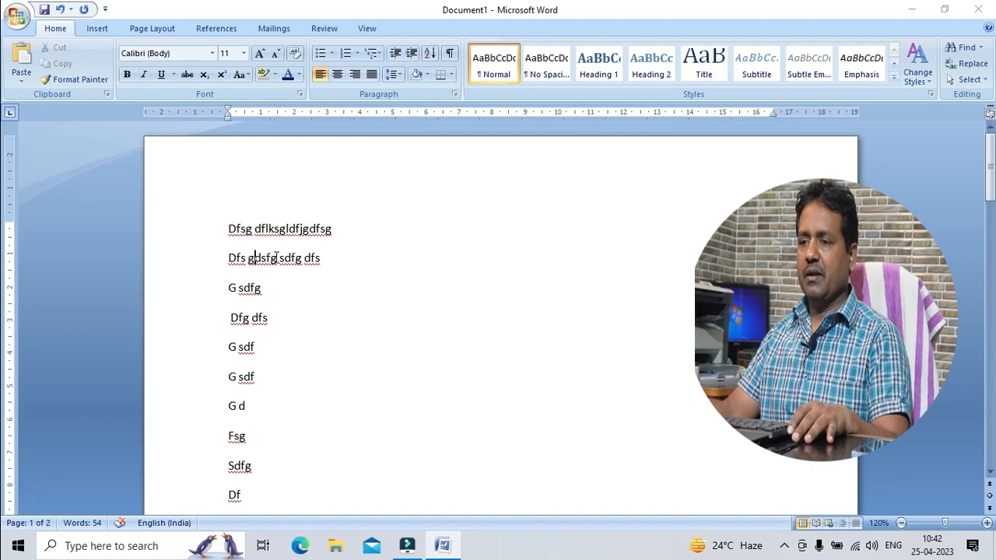
# - Look over the lines on both pages again and display the commands for inserting content into the document
pyautogui.scroll(-5, 276, 257)
pyautogui.scroll(5, 276, 257)
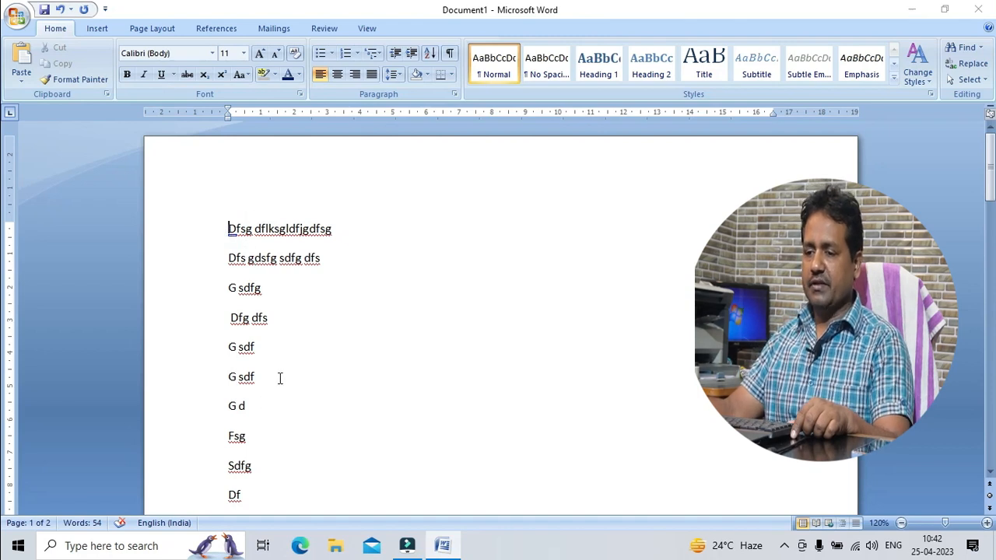
pyautogui.scroll(-12, 279, 378)
pyautogui.click(258, 284)
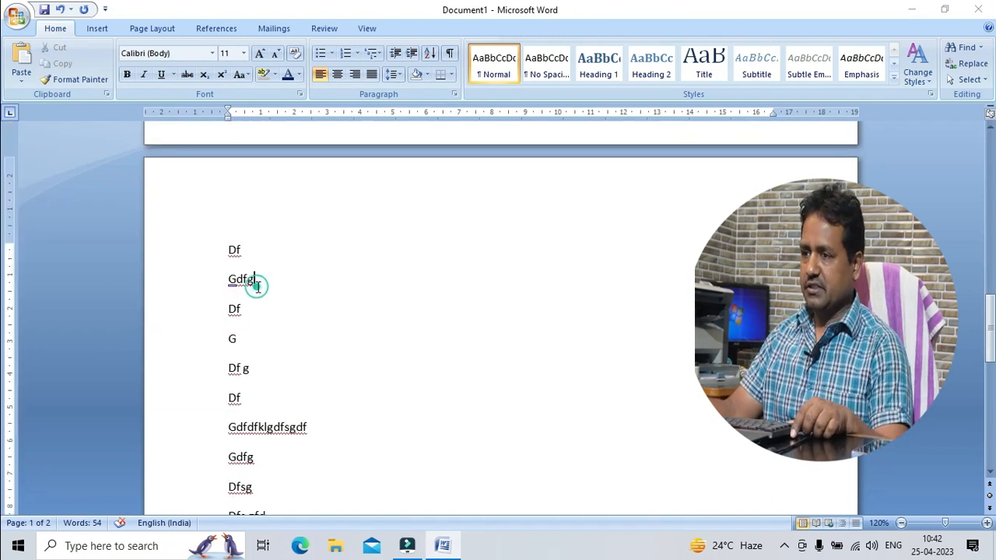
pyautogui.scroll(-2, 258, 286)
pyautogui.scroll(10, 257, 286)
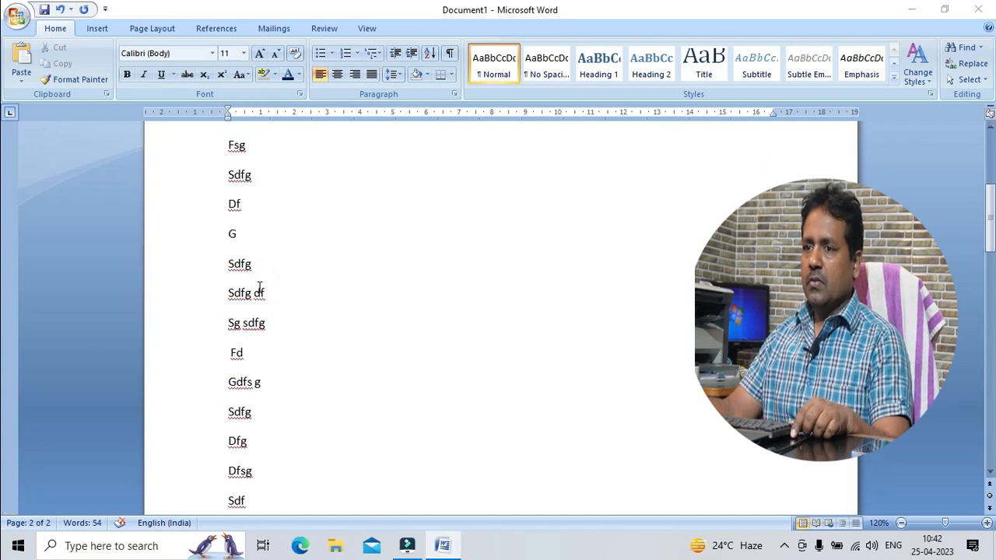
pyautogui.click(92, 29)
pyautogui.click(65, 32)
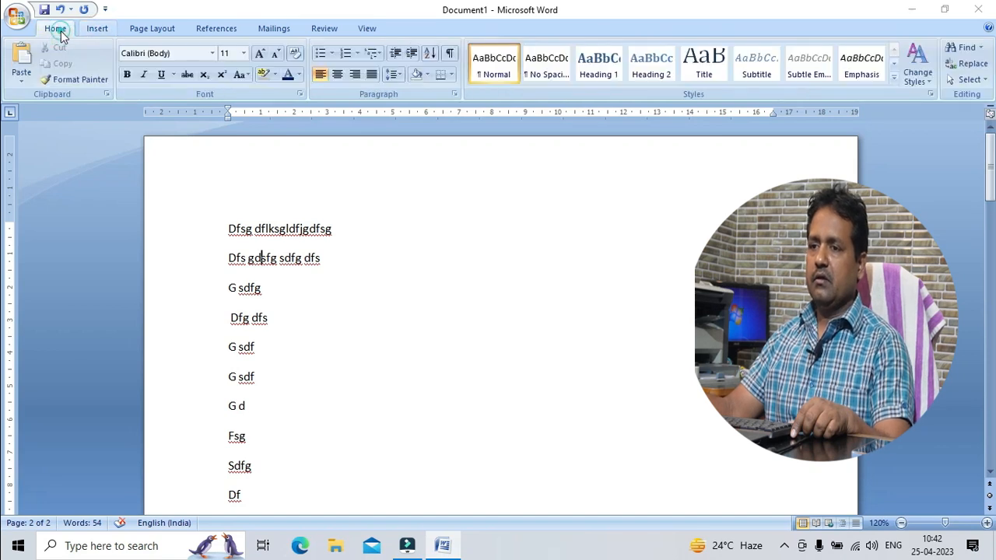
pyautogui.click(95, 30)
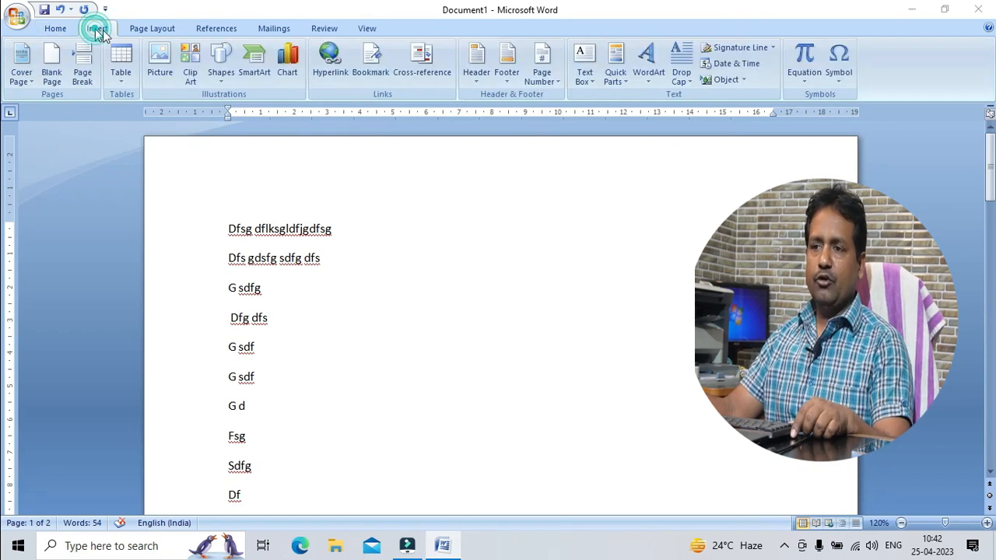
# - Look over the command sets for page layout, references and mailings, ending on the basic text formatting commands
pyautogui.click(151, 30)
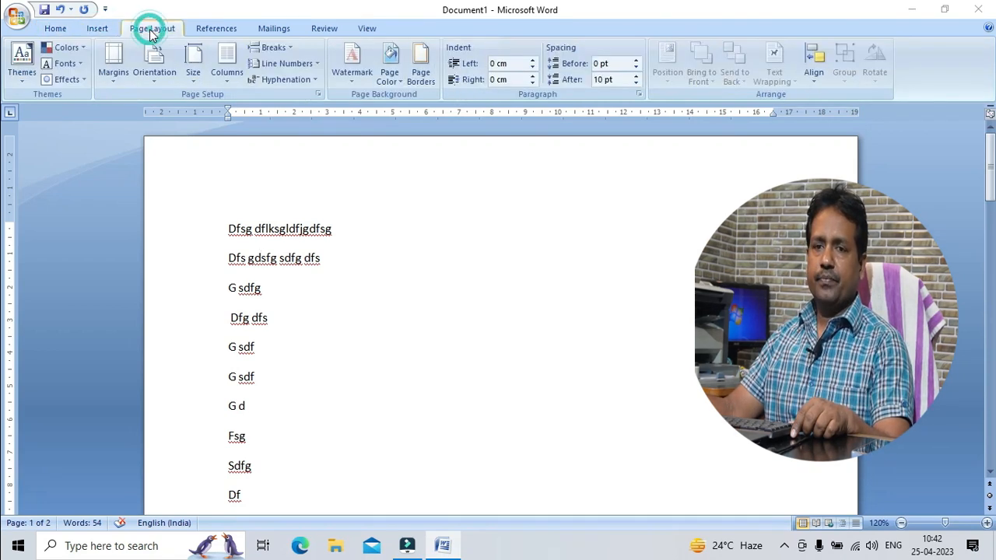
pyautogui.click(210, 31)
pyautogui.click(259, 29)
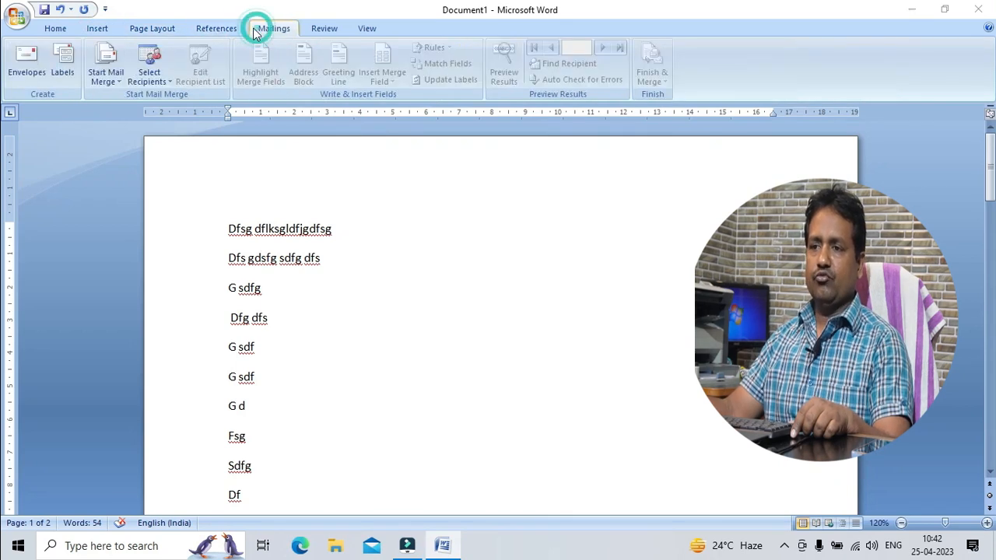
pyautogui.click(58, 30)
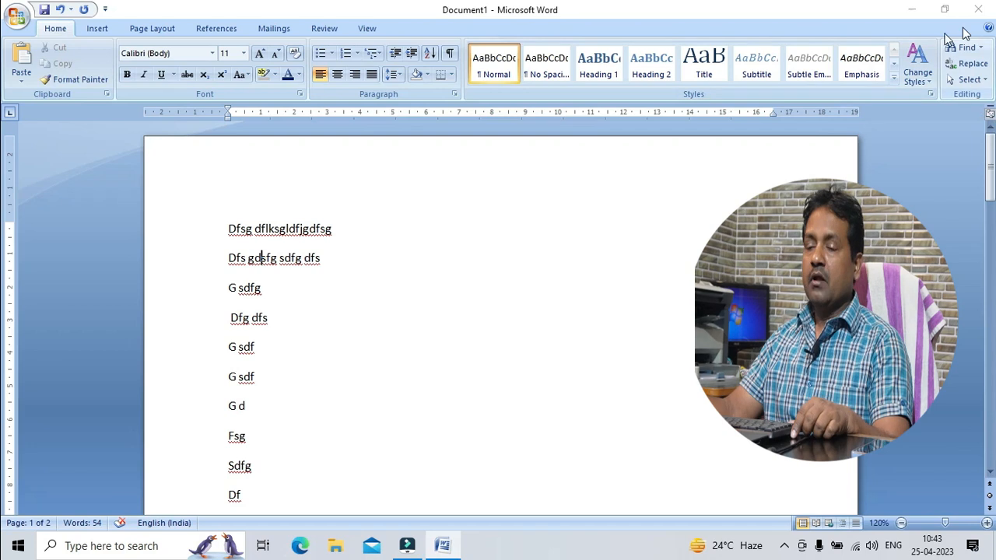
pyautogui.click(473, 269)
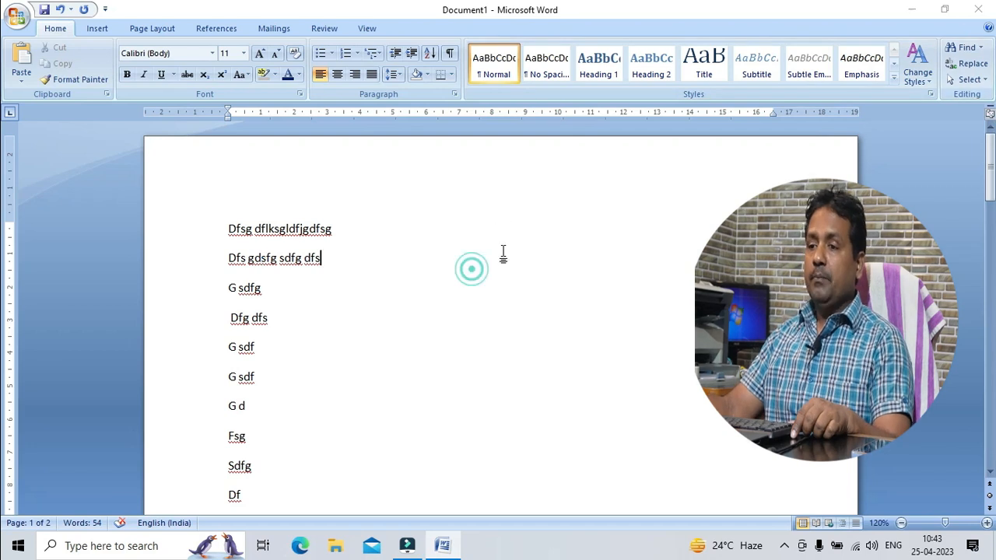
pyautogui.click(314, 289)
pyautogui.scroll(-7, 381, 268)
pyautogui.scroll(6, 377, 284)
pyautogui.scroll(3, 377, 287)
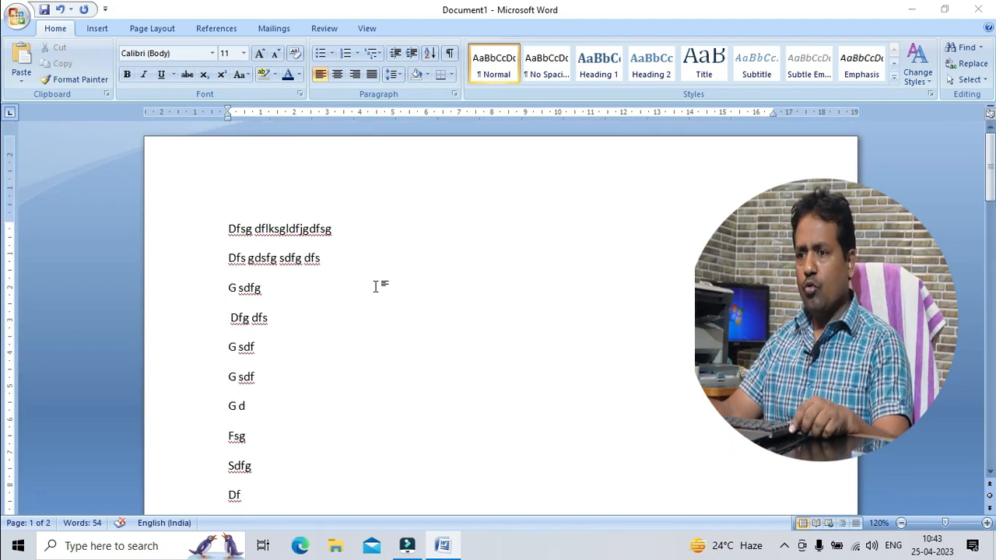
pyautogui.click(353, 278)
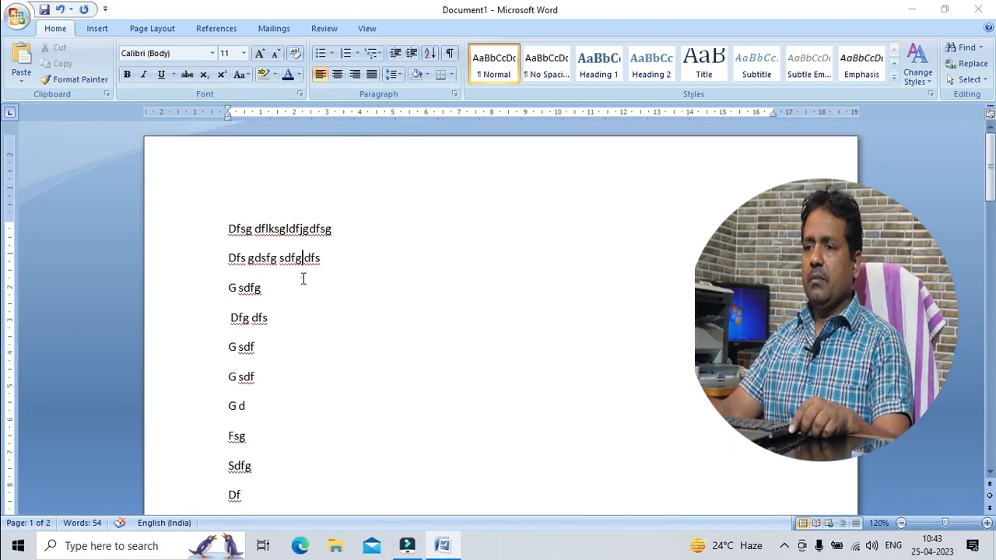
# - Delete all the placeholder text from the document
pyautogui.click(228, 229)
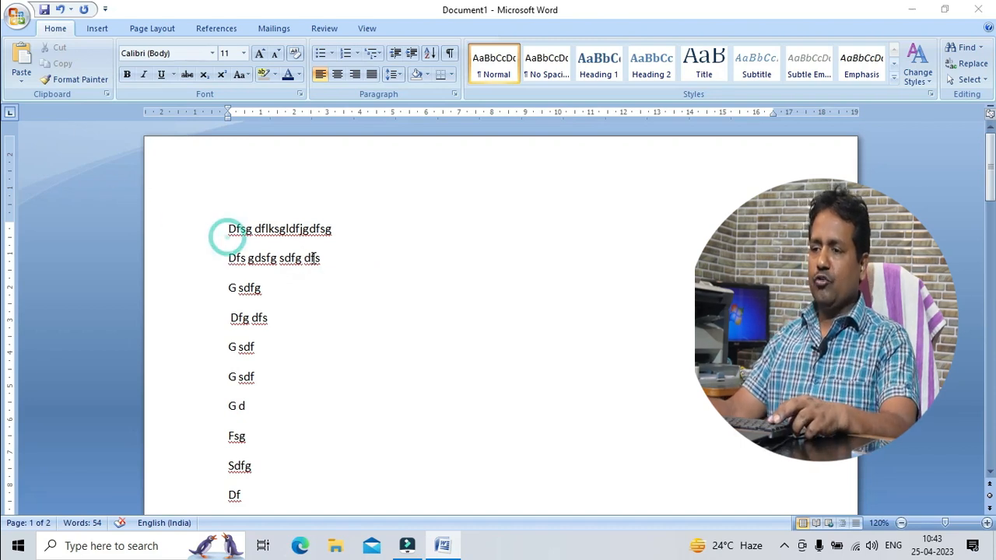
pyautogui.hotkey('ctrl', 'a')
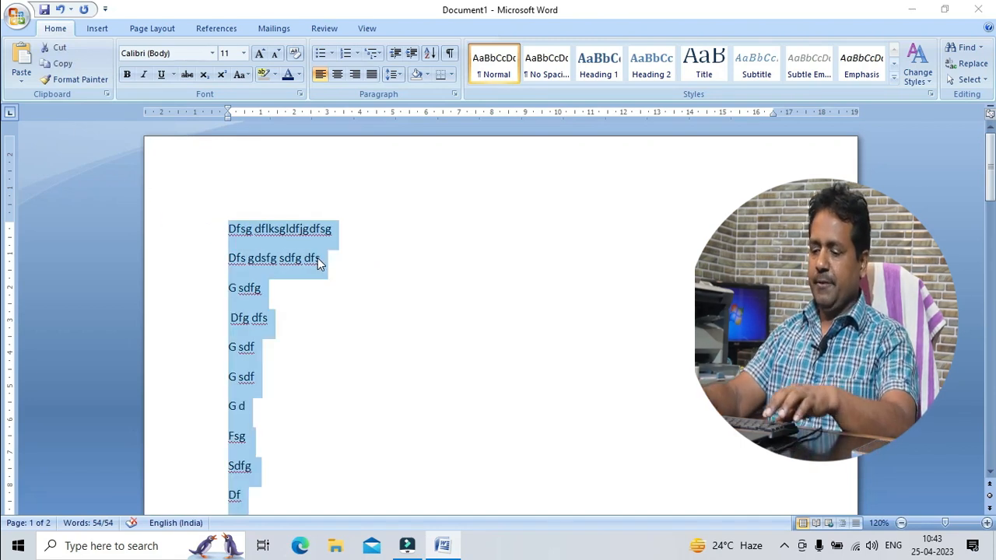
pyautogui.press('Delete')
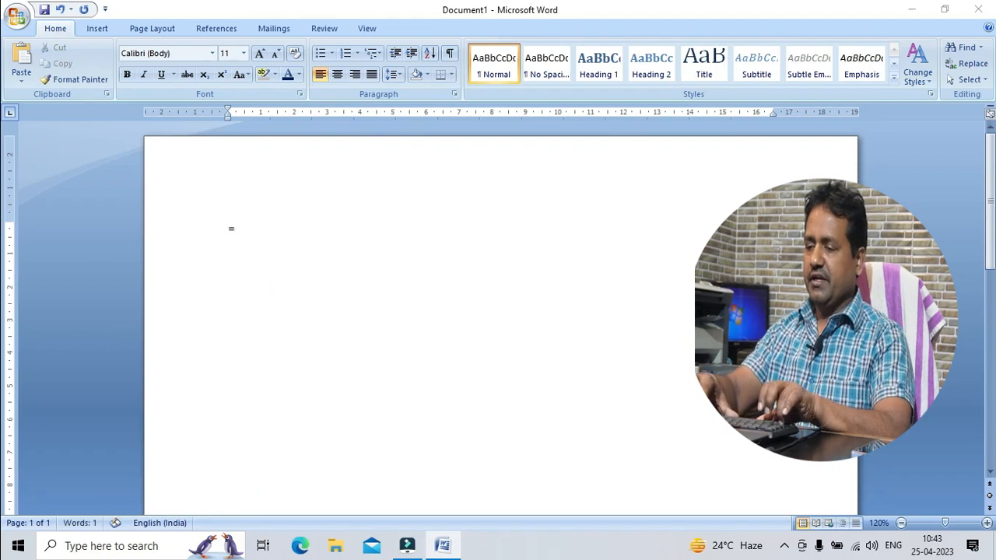
# - Generate four paragraphs of sample text in the empty document with the formula =rand(4,5)
pyautogui.write('=rand')
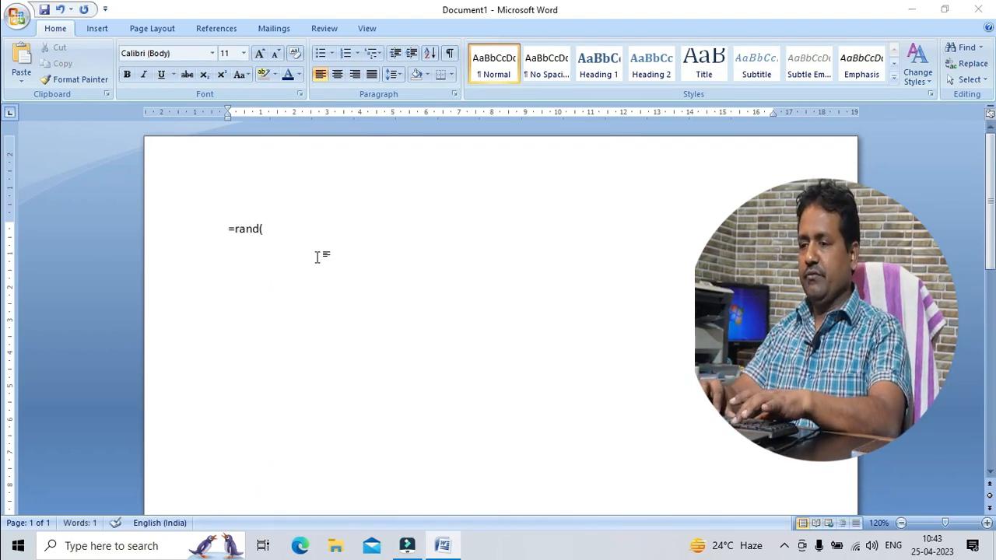
pyautogui.write('(4,5)')
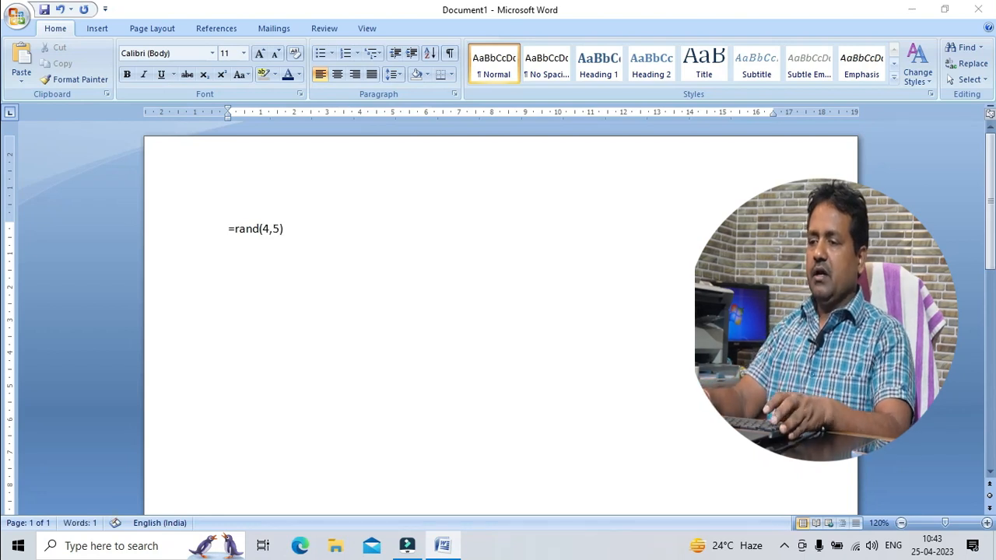
pyautogui.press('Return')
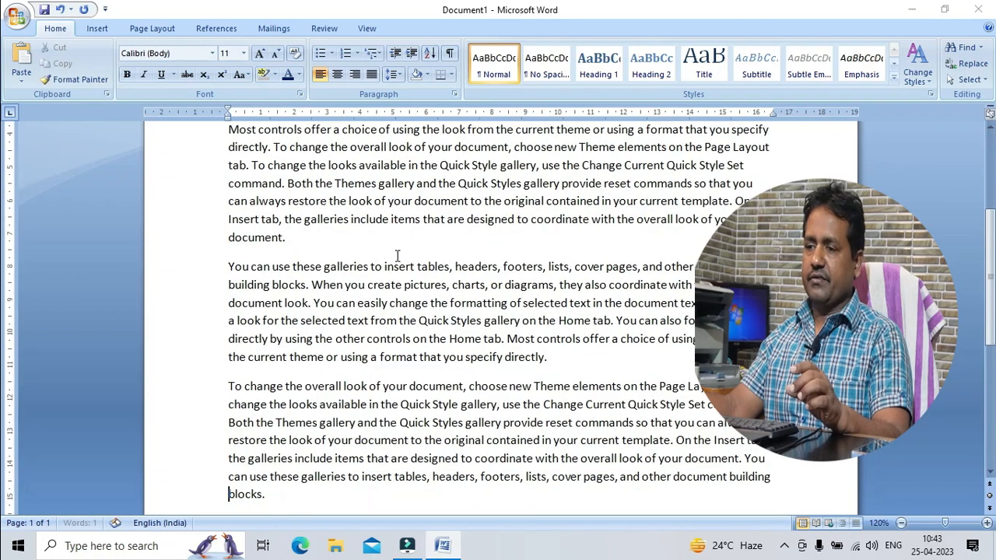
pyautogui.scroll(7, 397, 256)
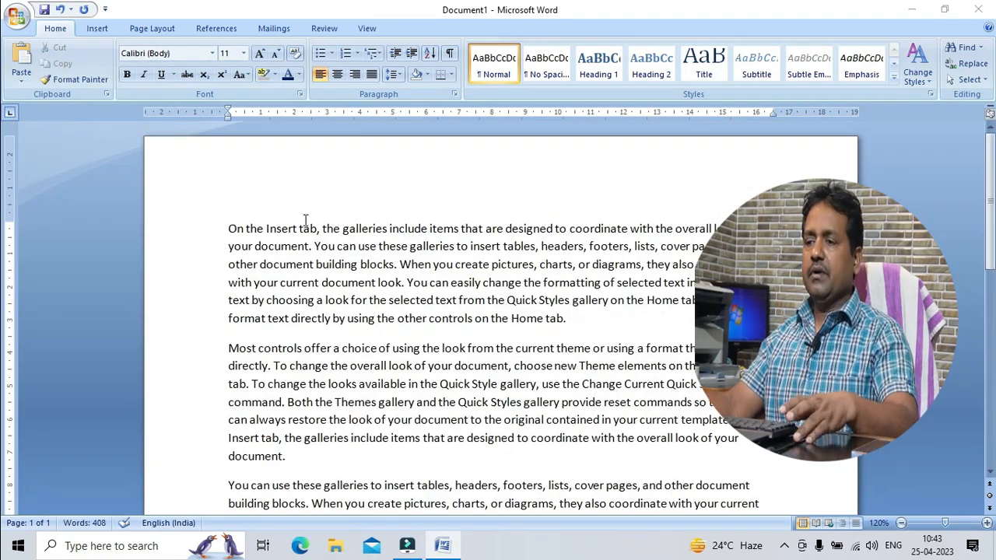
# - Look over the first generated paragraph and the commands for managing the document file, including the recent documents
pyautogui.click(276, 229)
pyautogui.moveTo(228, 235); pyautogui.dragTo(566, 319)
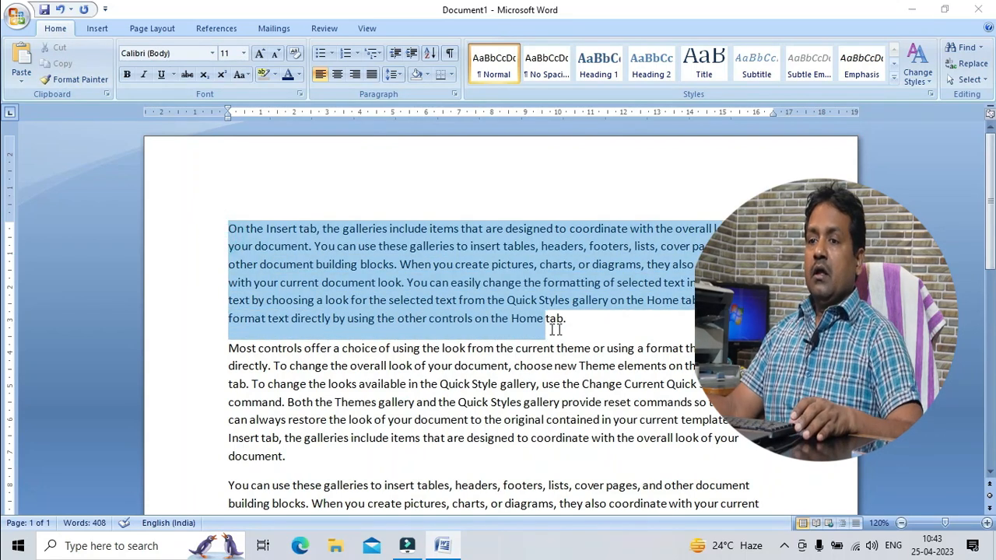
pyautogui.click(524, 363)
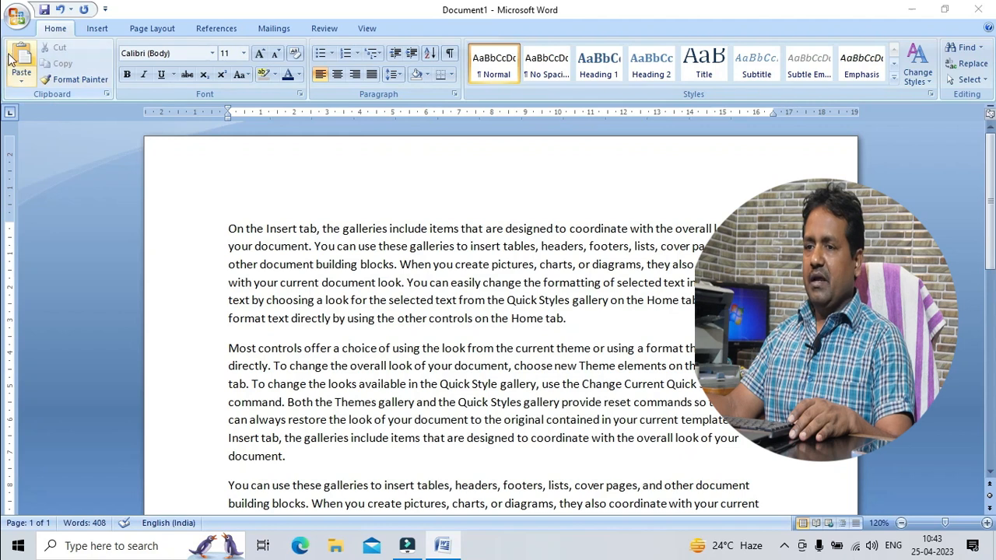
pyautogui.click(13, 19)
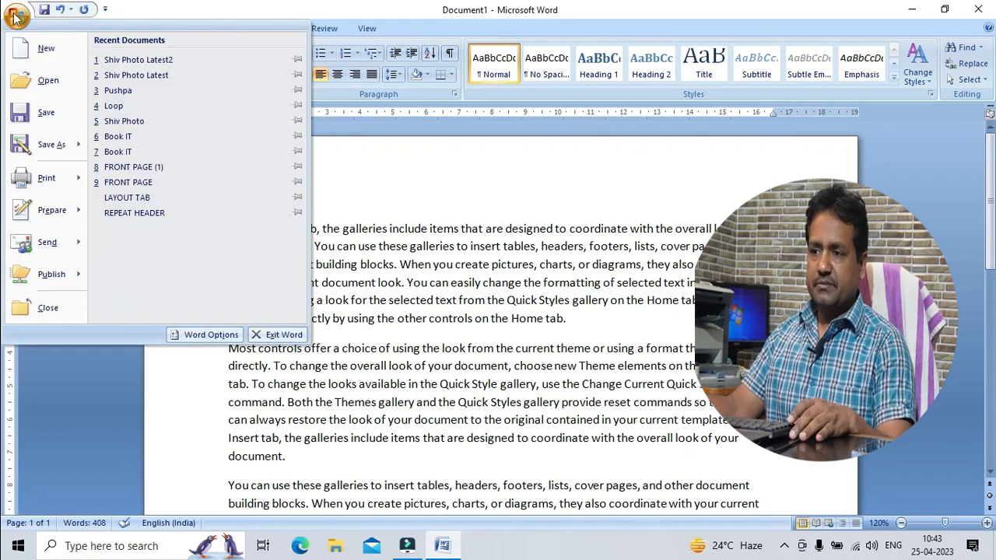
pyautogui.click(578, 303)
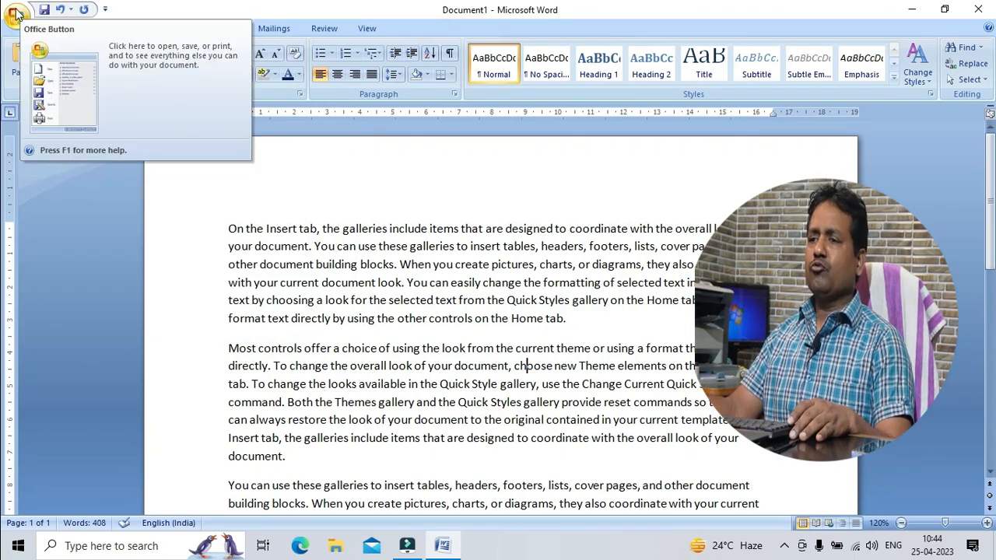
pyautogui.click(455, 284)
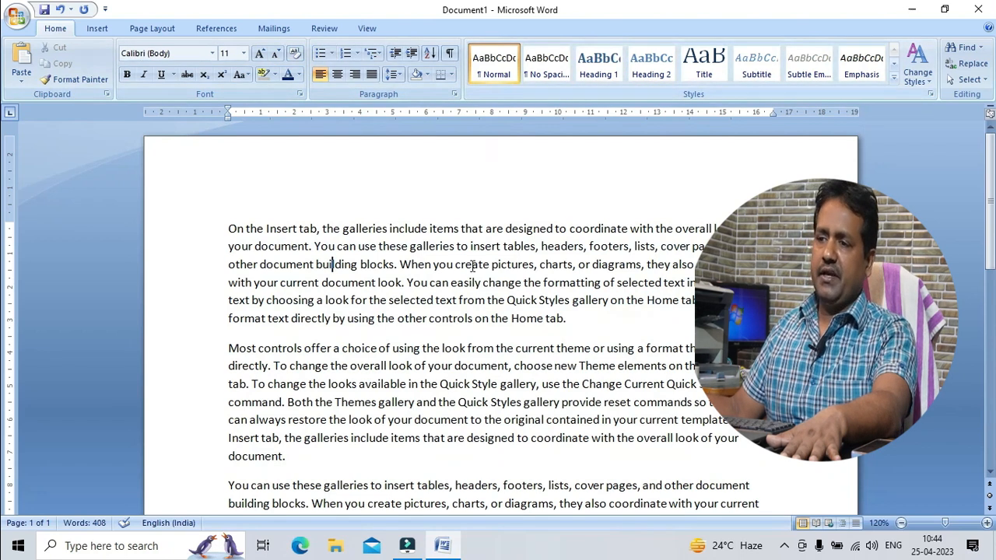
# - Try bold formatting on the first two sentences of the opening paragraph, and undo it
pyautogui.click(539, 307)
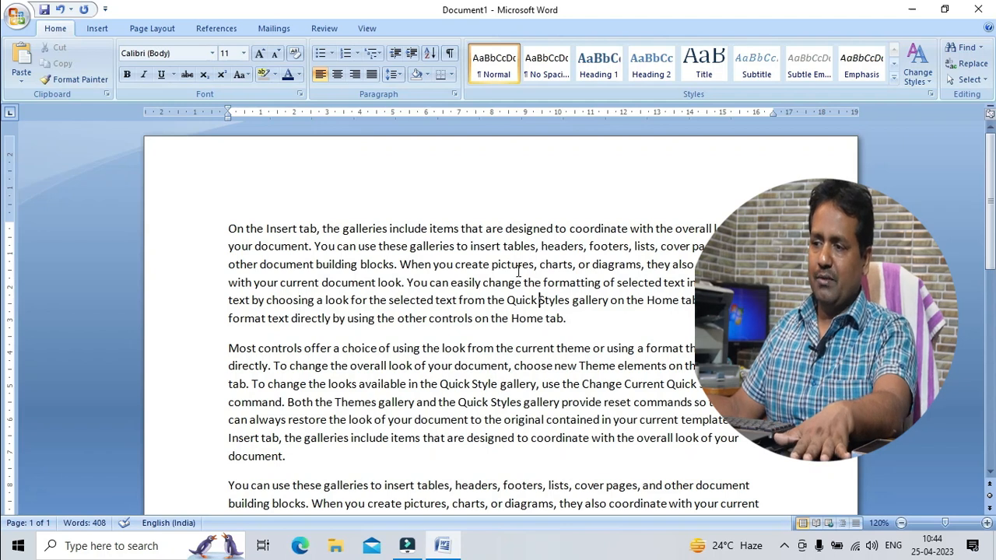
pyautogui.moveTo(398, 265); pyautogui.dragTo(228, 228)
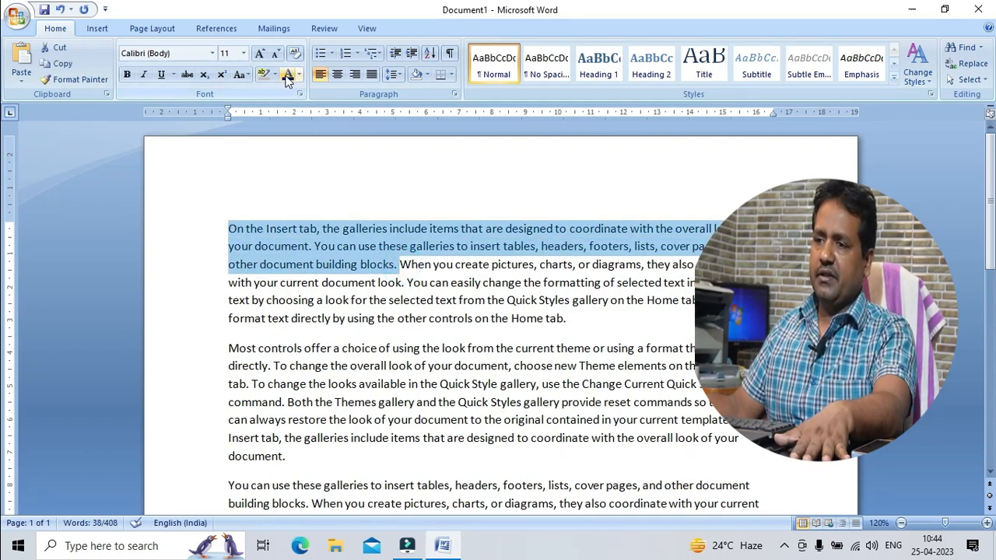
pyautogui.click(127, 75)
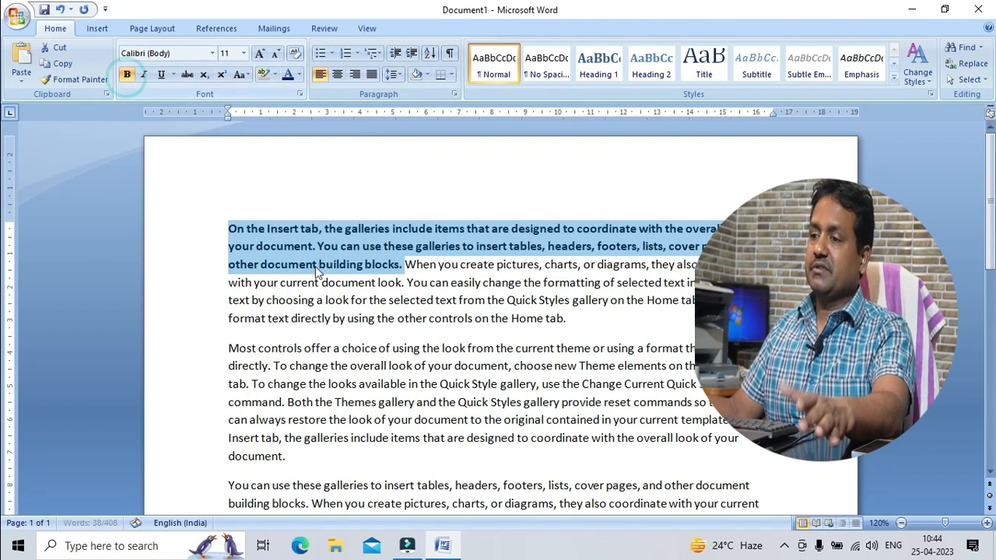
pyautogui.click(326, 282)
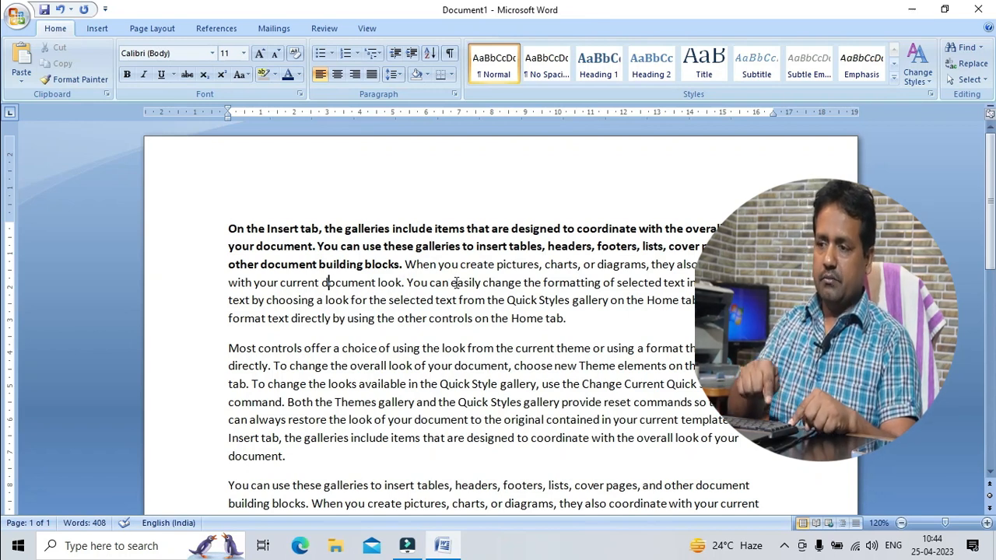
pyautogui.hotkey('ctrl', 'z')
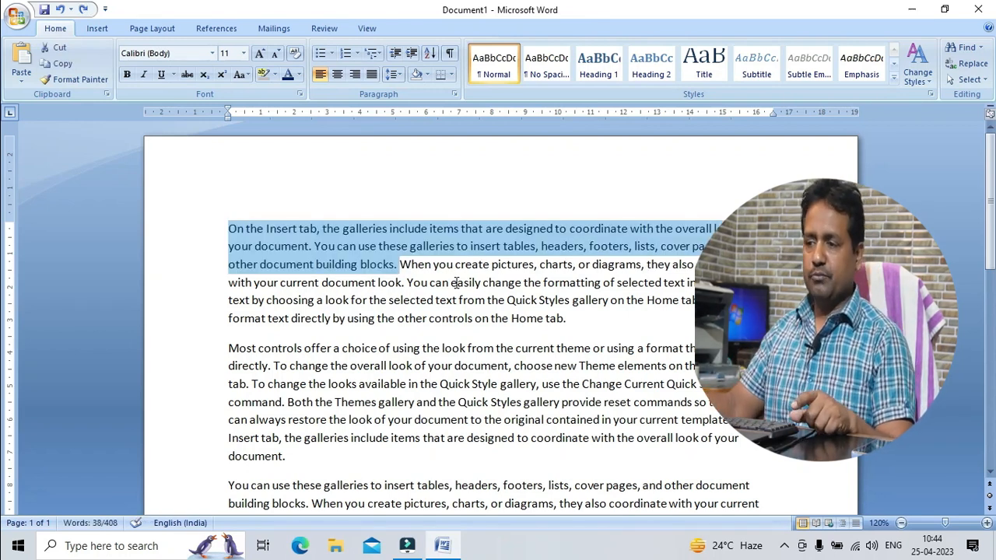
pyautogui.click(479, 332)
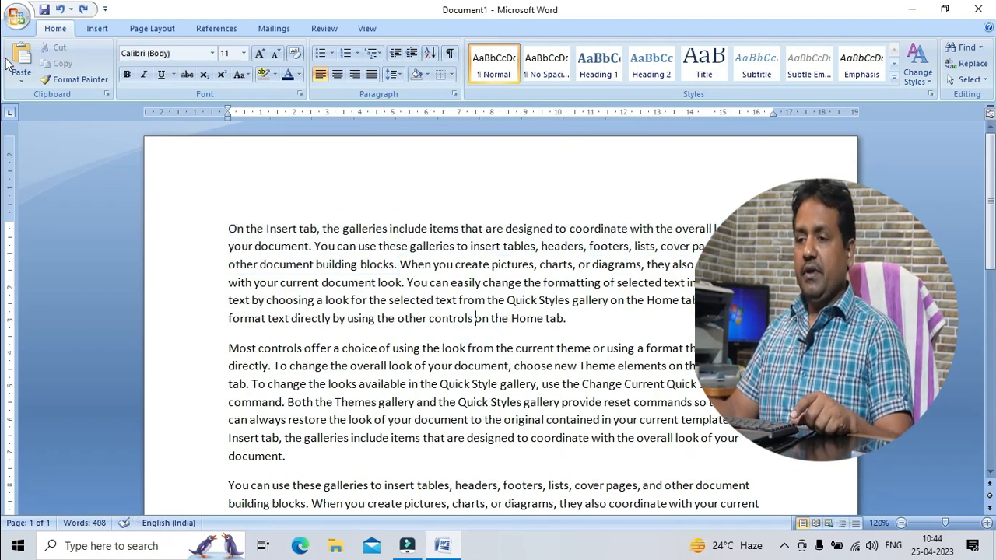
pyautogui.click(227, 208)
pyautogui.click(250, 249)
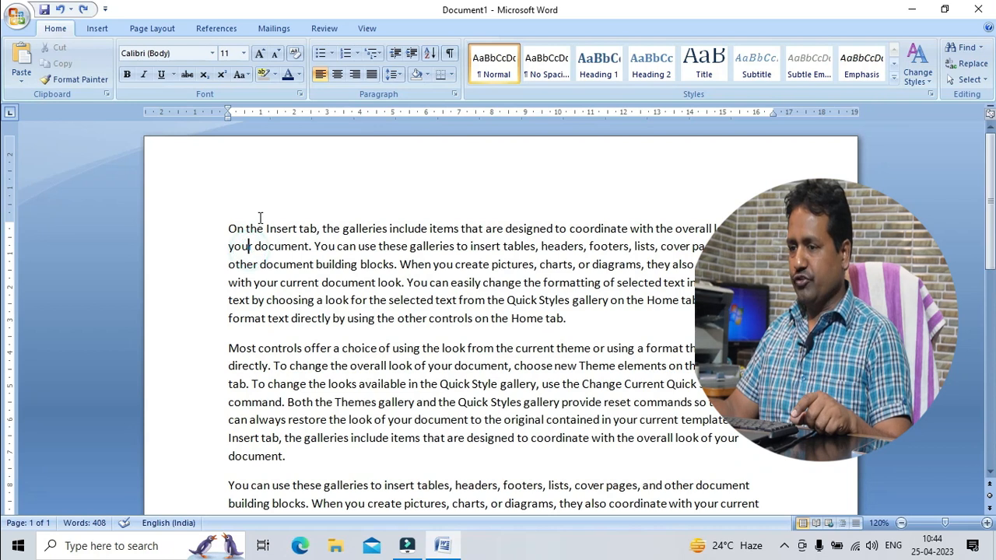
pyautogui.click(314, 248)
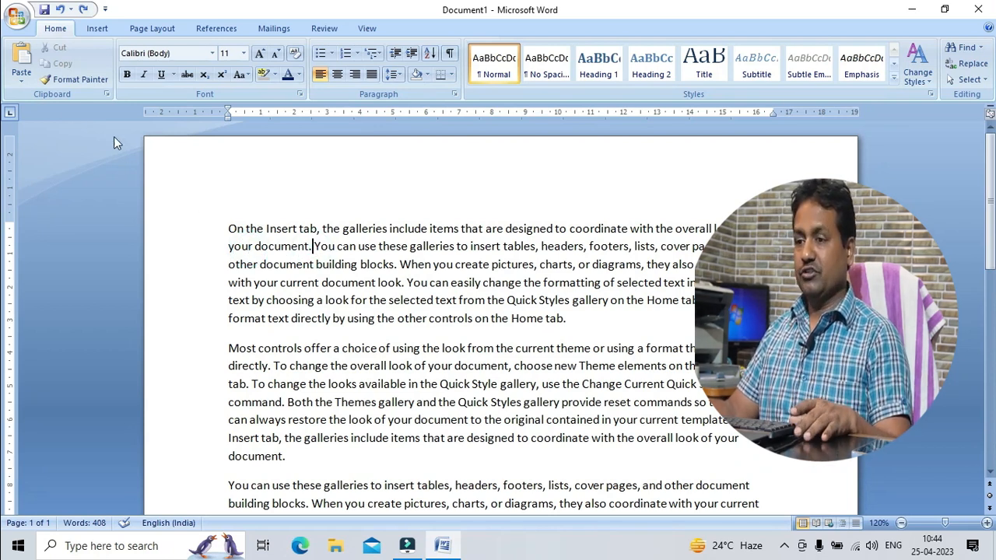
pyautogui.click(286, 263)
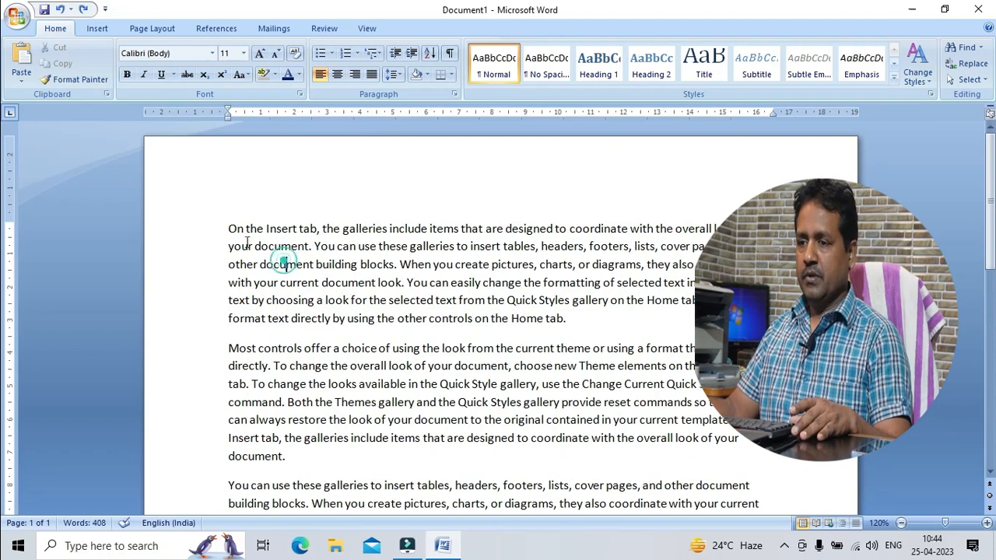
# - Examine the commands for creating, opening, saving, printing, preparing, sending and publishing the file, and look over the generated paragraphs
pyautogui.click(17, 15)
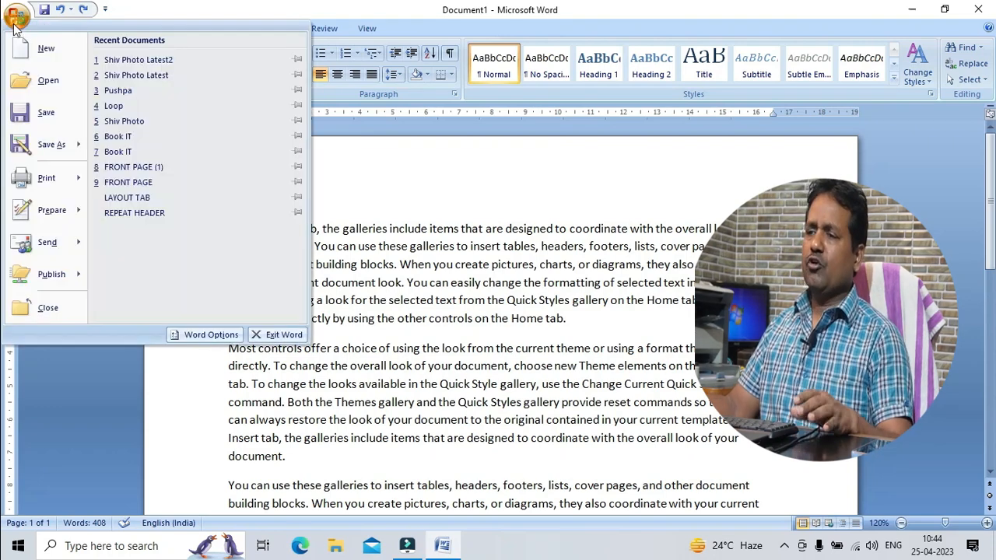
pyautogui.click(457, 299)
pyautogui.scroll(-3, 457, 288)
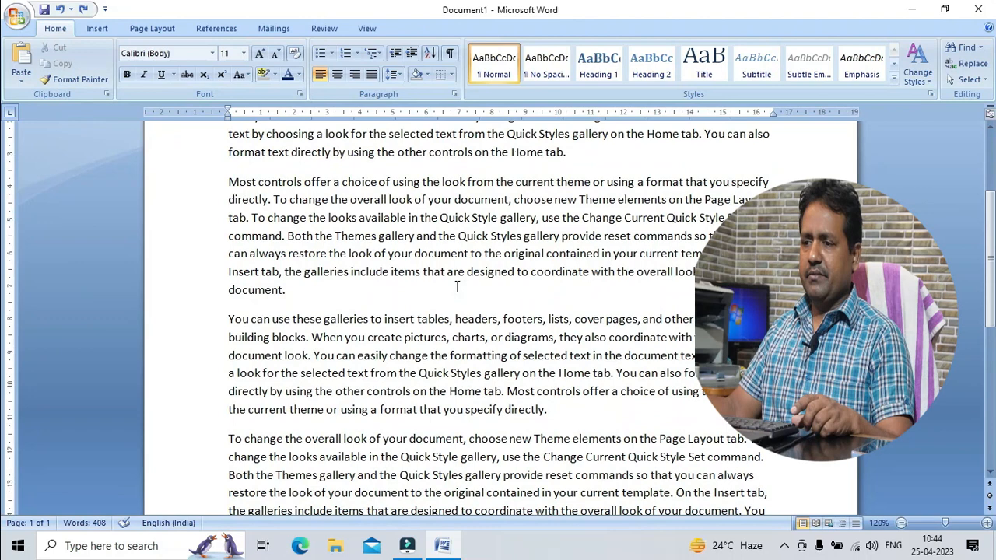
pyautogui.scroll(3, 458, 287)
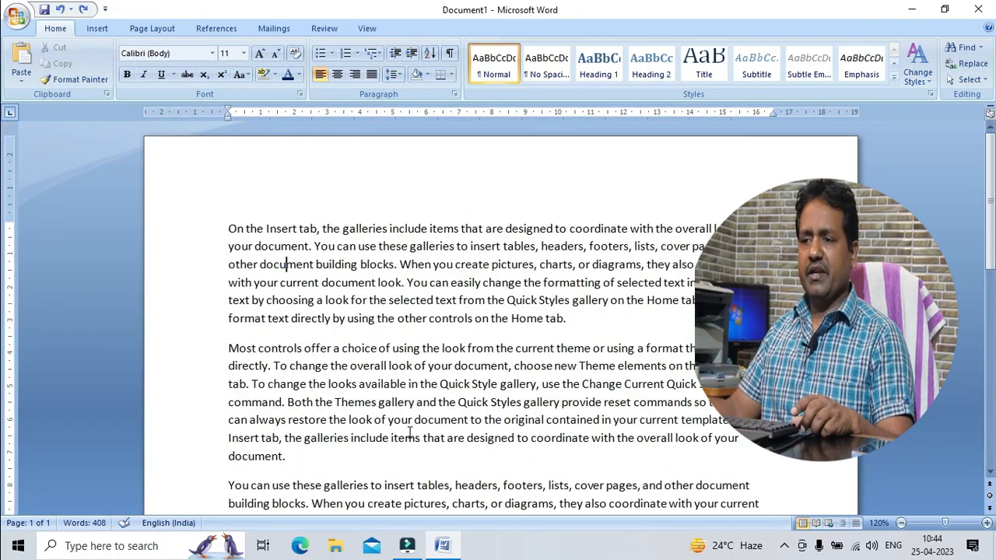
pyautogui.click(297, 247)
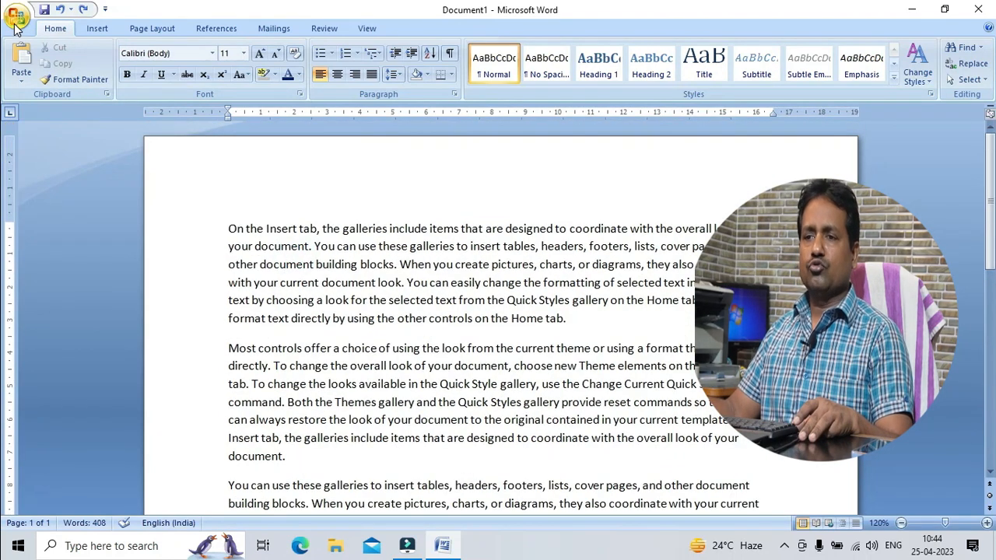
pyautogui.click(17, 18)
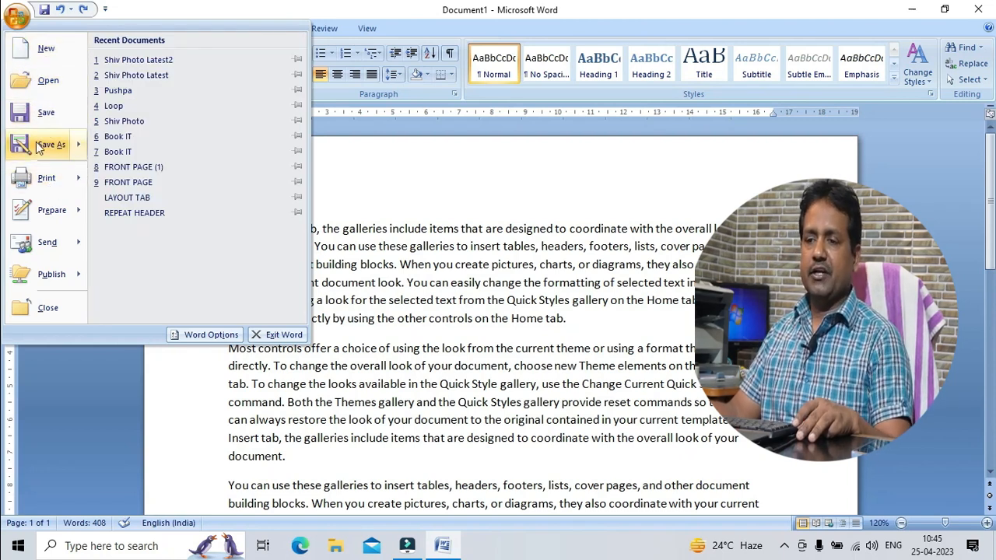
pyautogui.moveTo(45, 181)
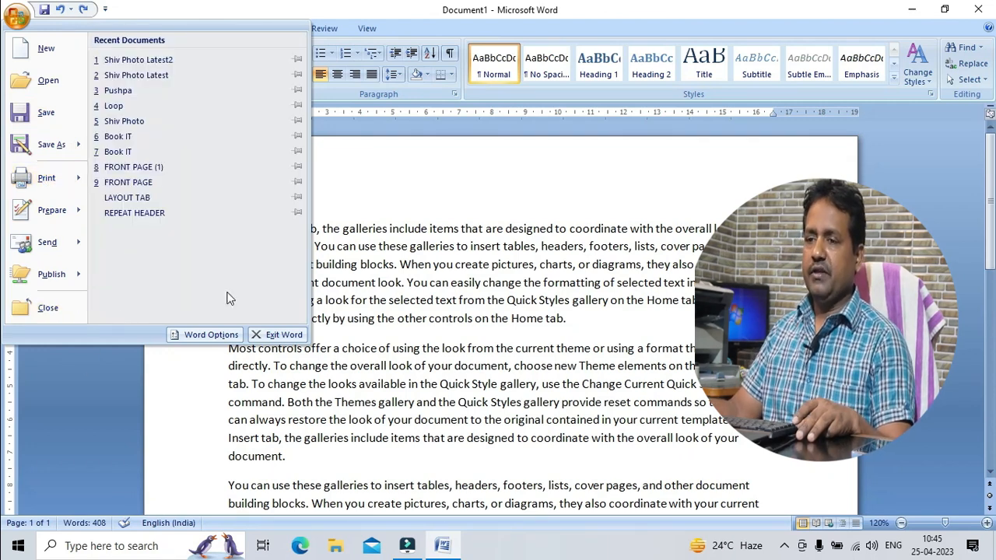
pyautogui.click(437, 265)
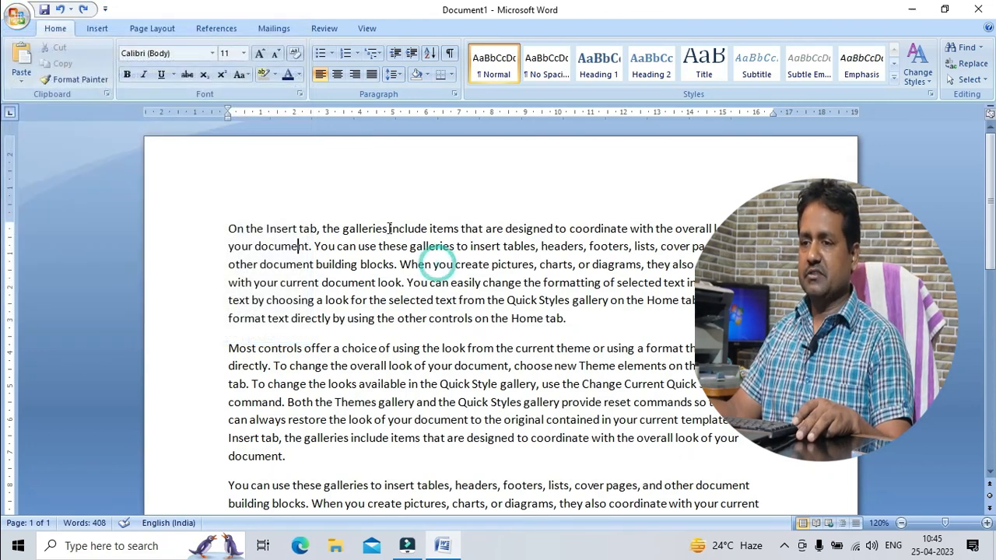
pyautogui.click(16, 26)
pyautogui.click(450, 283)
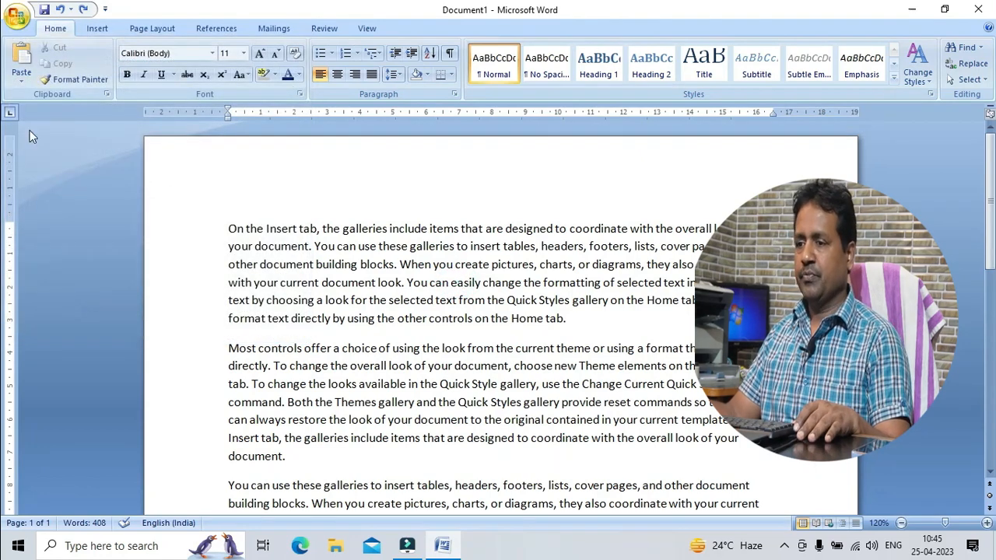
# - Try selecting the whole opening paragraph from its end back to its first word, and clear the selection
pyautogui.scroll(-3, 402, 290)
pyautogui.scroll(3, 403, 293)
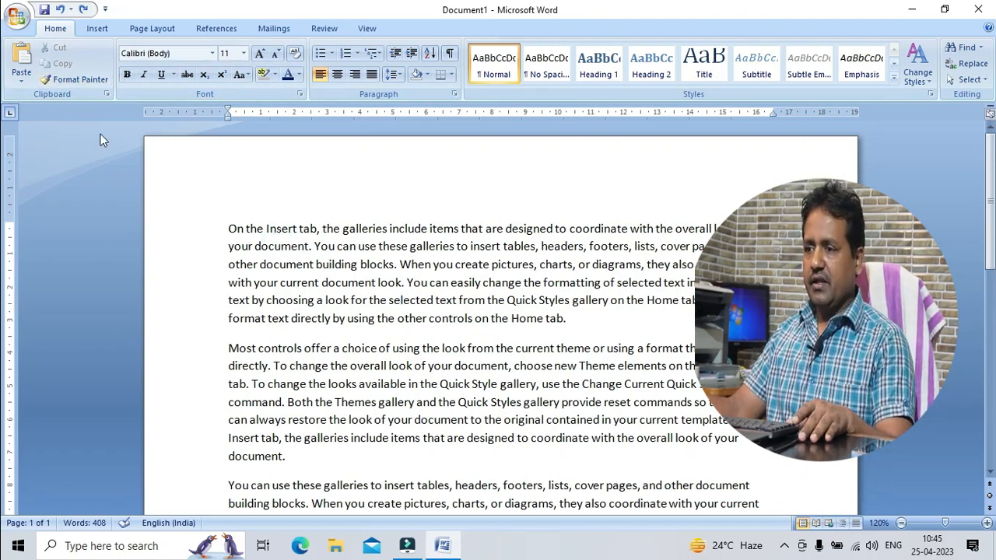
pyautogui.moveTo(564, 317); pyautogui.dragTo(238, 229)
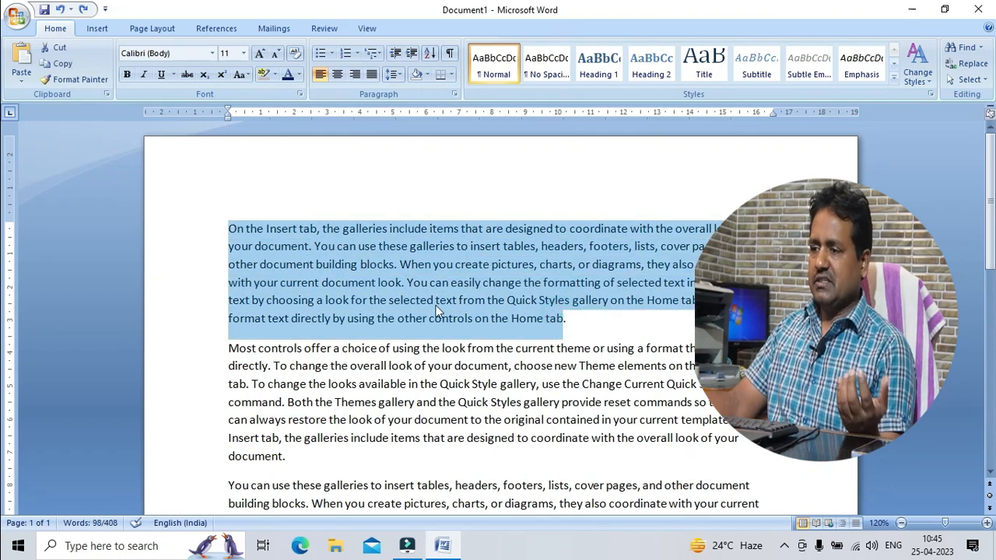
pyautogui.click(510, 320)
pyautogui.moveTo(568, 318); pyautogui.dragTo(228, 229)
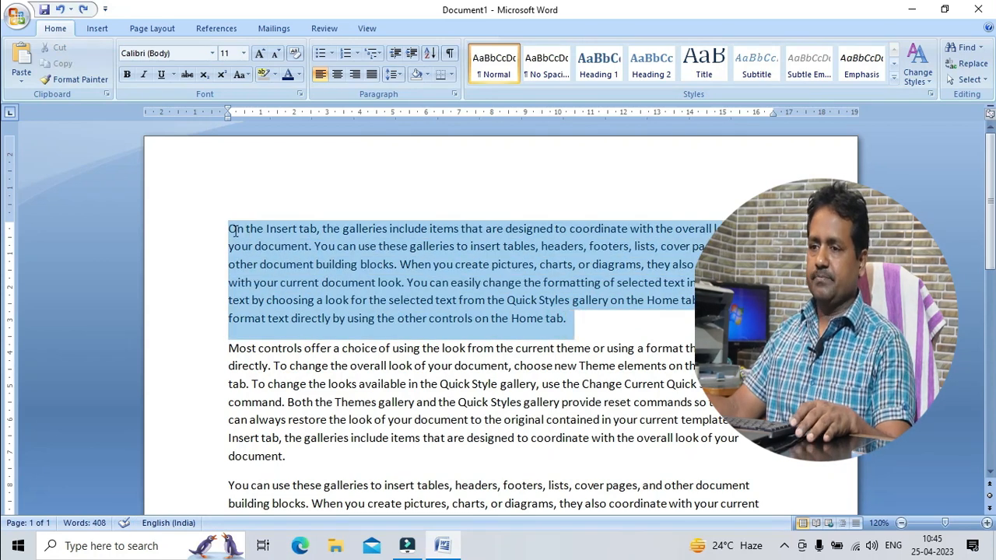
pyautogui.click(330, 285)
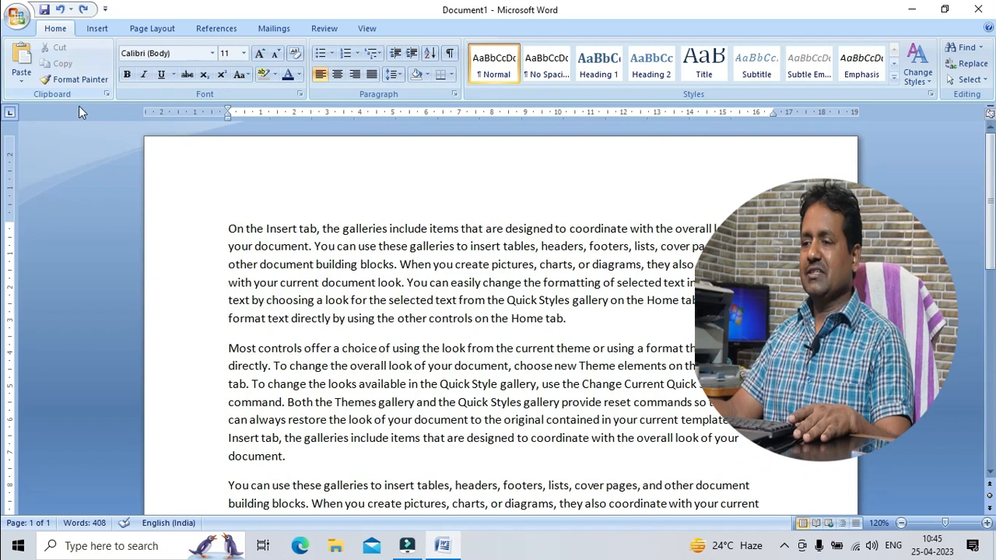
# - Insert an empty line above the opening paragraph
pyautogui.press('Up')
pyautogui.press('Up')
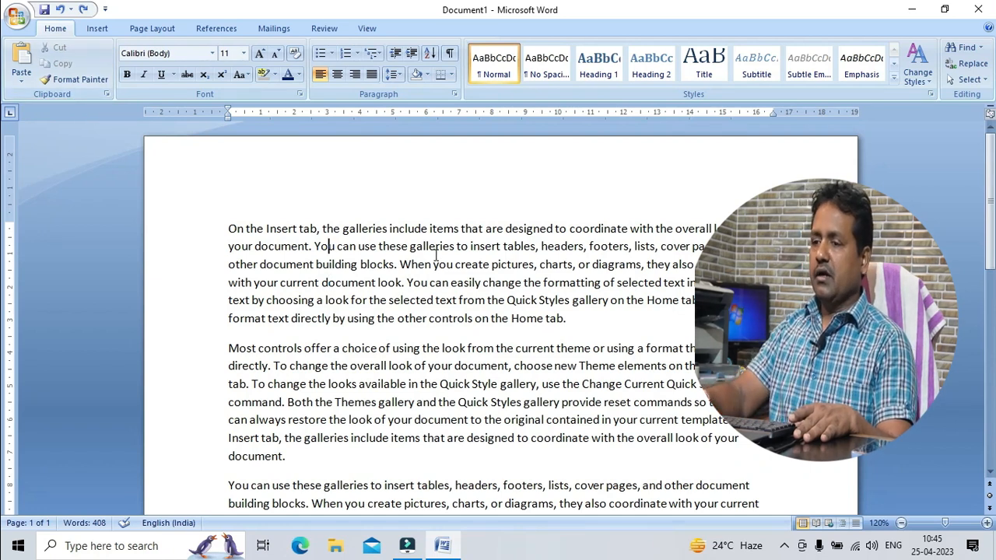
pyautogui.press('Home')
pyautogui.press('Return')
pyautogui.press('Up')
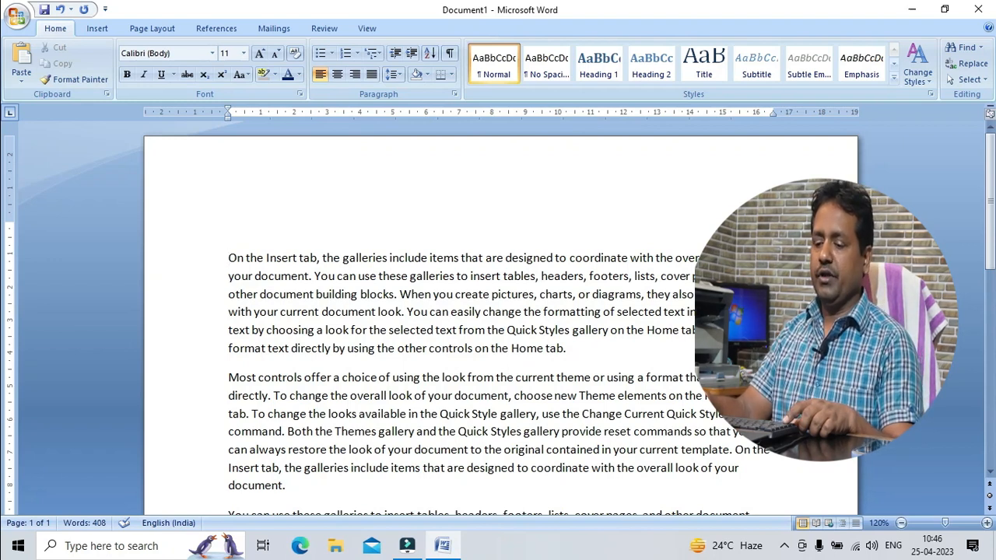
# - Try selecting the words "On the Insert tab" character by character, and clear the selection
pyautogui.hotkey('shift', 'Right')
pyautogui.hotkey('shift', 'Right')
pyautogui.hotkey('shift', 'Right')
pyautogui.hotkey('shift', 'Right')
pyautogui.hotkey('shift', 'Right')
pyautogui.hotkey('shift', 'Right')
pyautogui.hotkey('shift', 'Right')
pyautogui.hotkey('shift', 'Right')
pyautogui.hotkey('shift', 'Right')
pyautogui.hotkey('shift', 'Right')
pyautogui.hotkey('shift', 'Right')
pyautogui.hotkey('shift', 'Right')
pyautogui.hotkey('shift', 'Right')
pyautogui.hotkey('shift', 'Right')
pyautogui.hotkey('shift', 'Right')
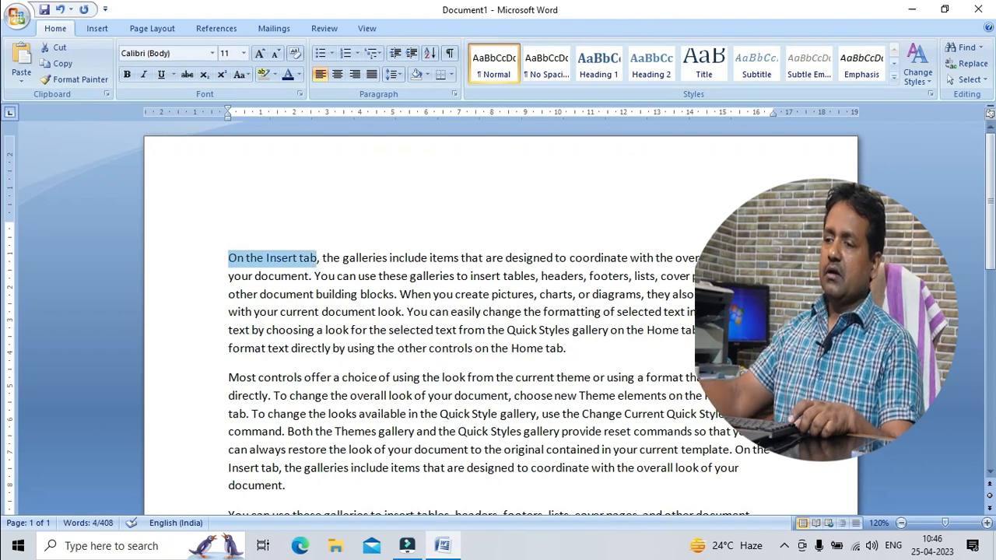
pyautogui.click(379, 264)
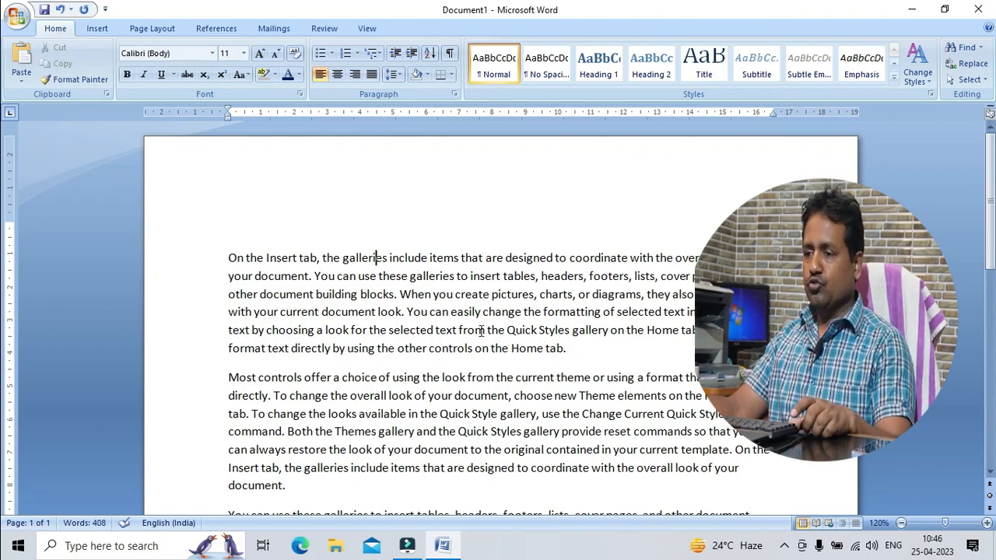
# - Cut the last two sentences of the opening paragraph and restore the paragraph break before "Most controls offer"
pyautogui.moveTo(407, 311); pyautogui.dragTo(575, 352)
pyautogui.hotkey('ctrl', 'c')
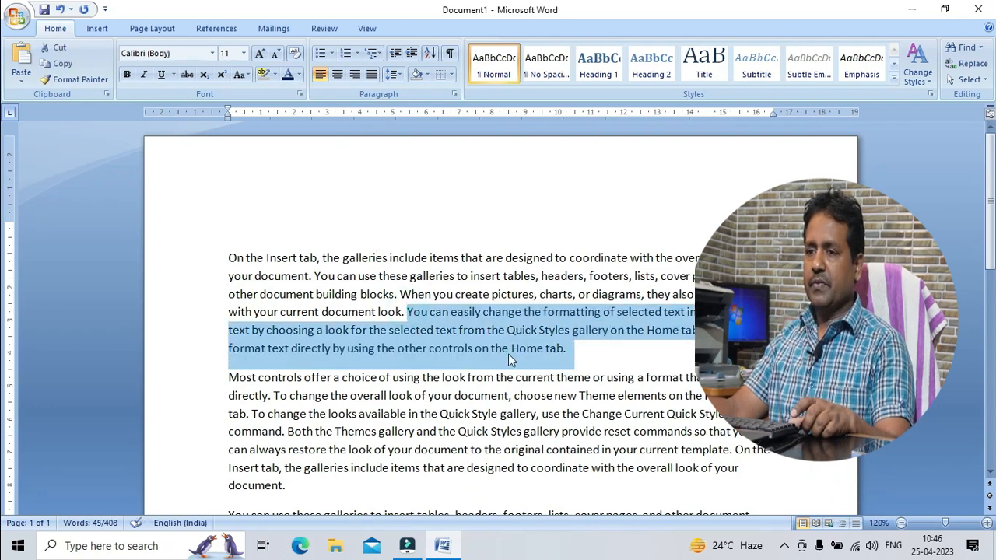
pyautogui.click(61, 53)
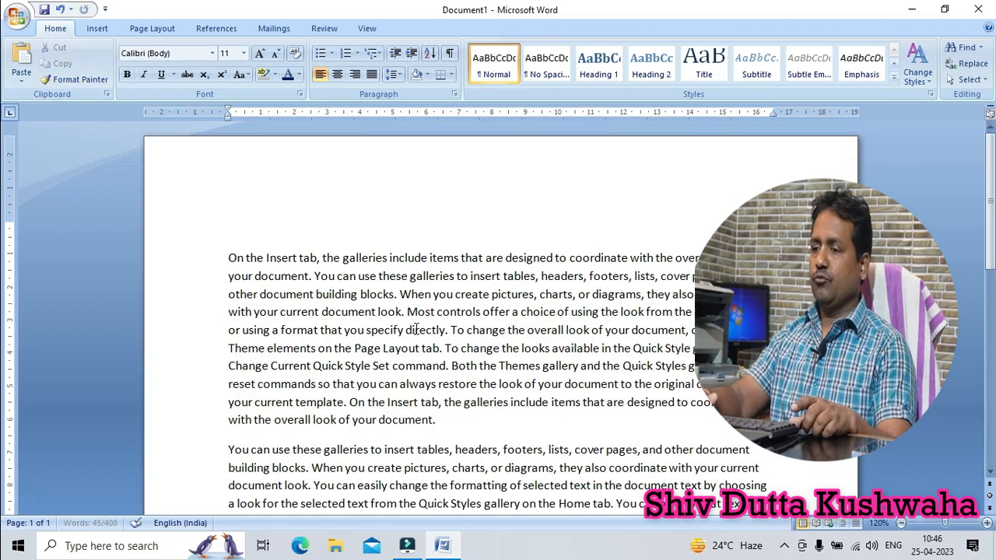
pyautogui.press('Return')
# - Paste the cut sentences as a new paragraph after the one beginning "Most controls offer a choice"
pyautogui.press('Down')
pyautogui.press('Down')
pyautogui.press('Down')
pyautogui.press('Down')
pyautogui.press('Down')
pyautogui.press('Down')
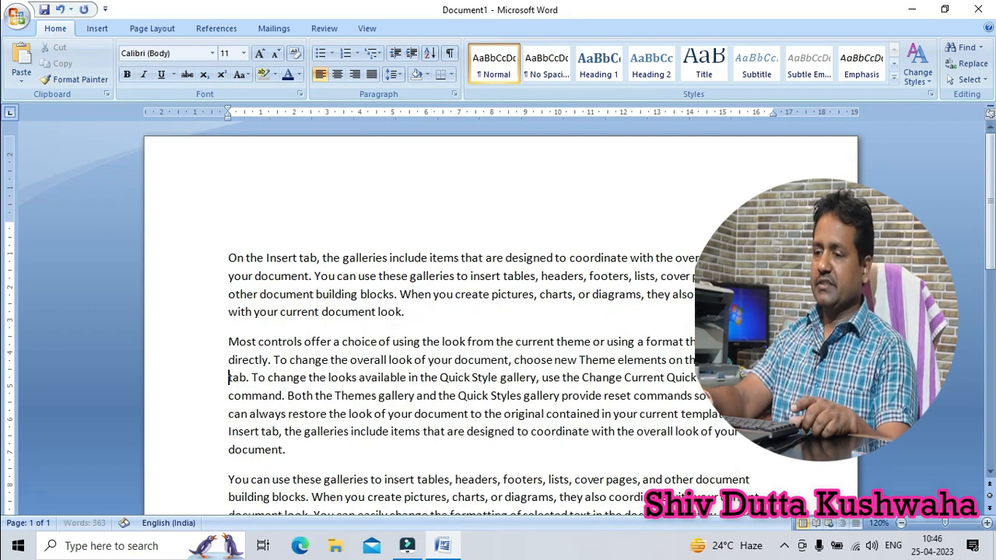
pyautogui.press('End')
pyautogui.press('Return')
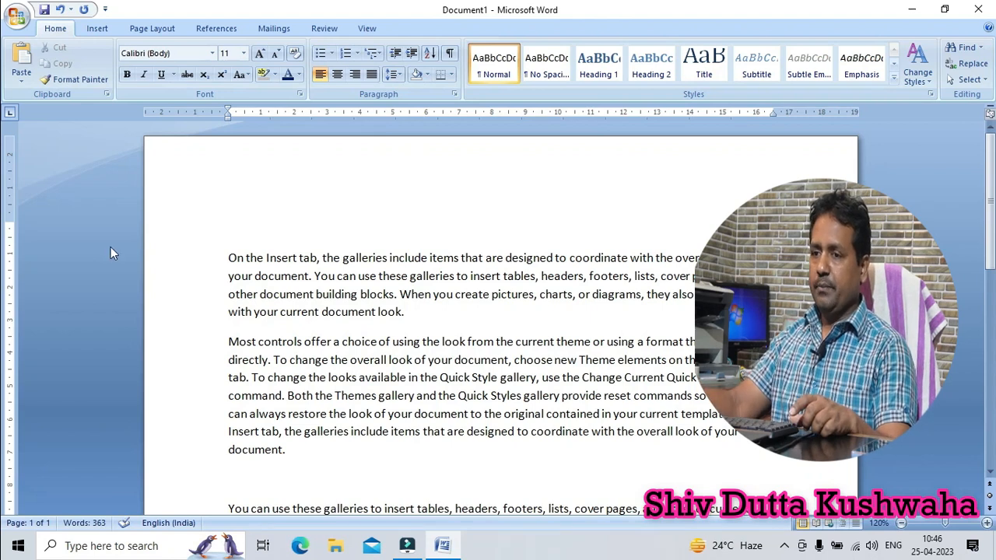
pyautogui.click(22, 58)
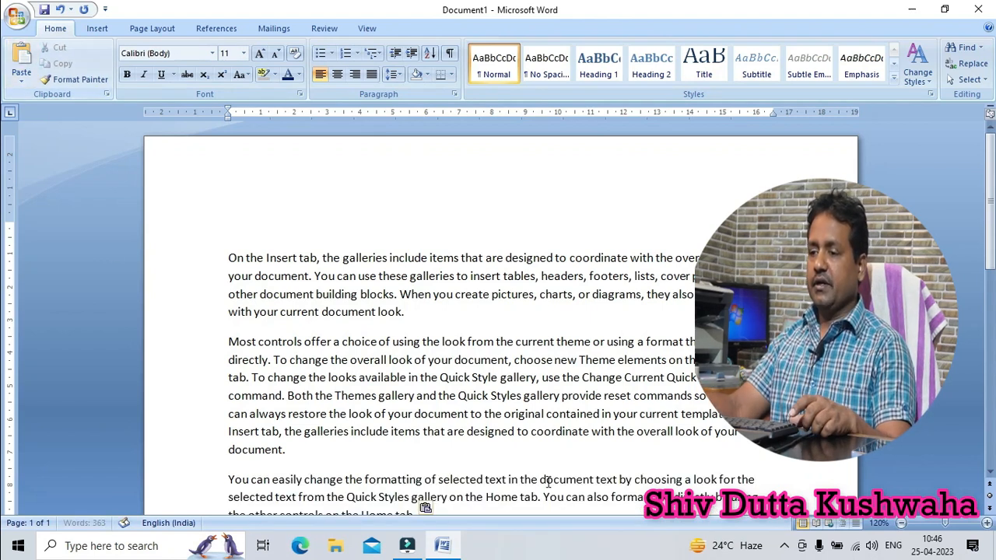
# - Copy the pasted "You can easily change the formatting" paragraph and paste it two more times on the empty line below it
pyautogui.scroll(-2, 548, 482)
pyautogui.moveTo(432, 435); pyautogui.dragTo(175, 406)
pyautogui.hotkey('ctrl', 'c')
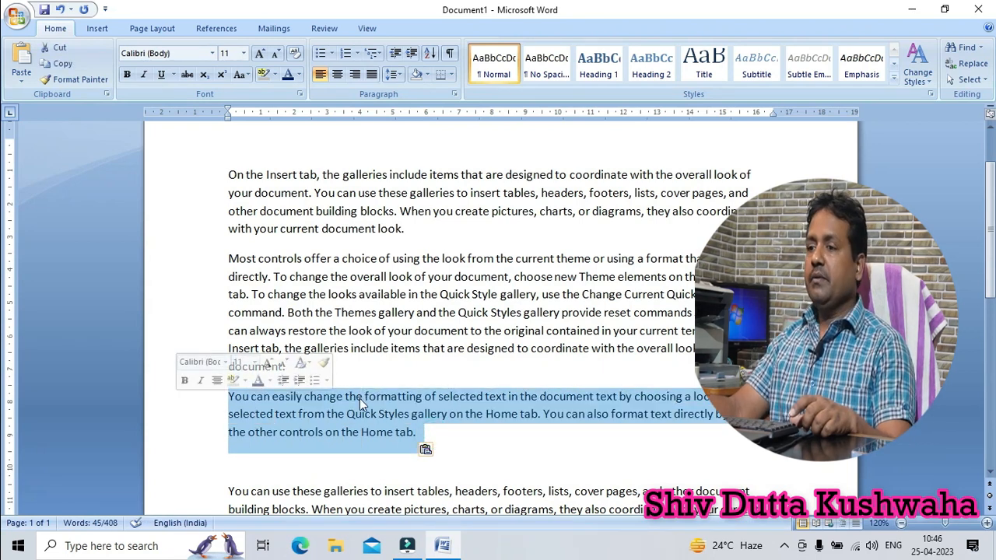
pyautogui.click(396, 258)
pyautogui.click(385, 240)
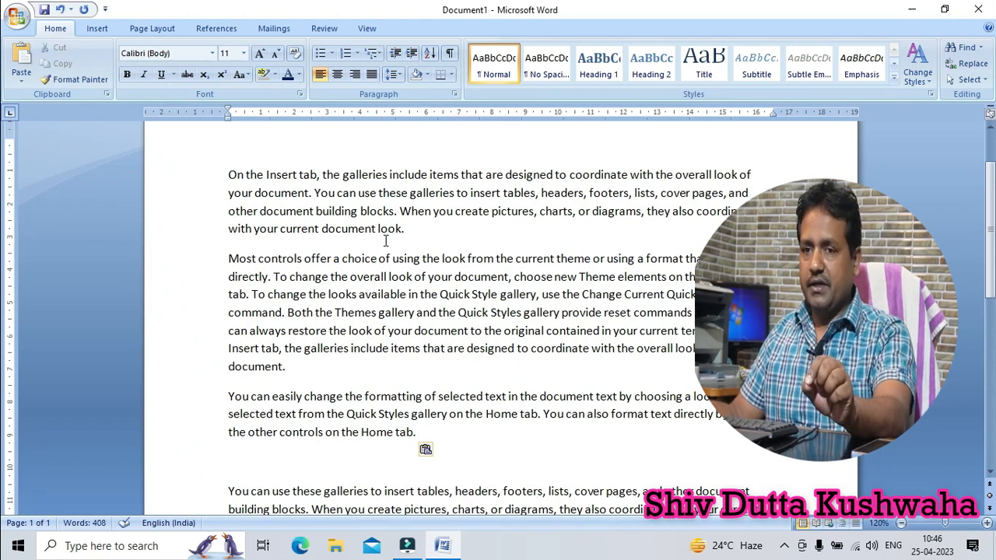
pyautogui.click(383, 242)
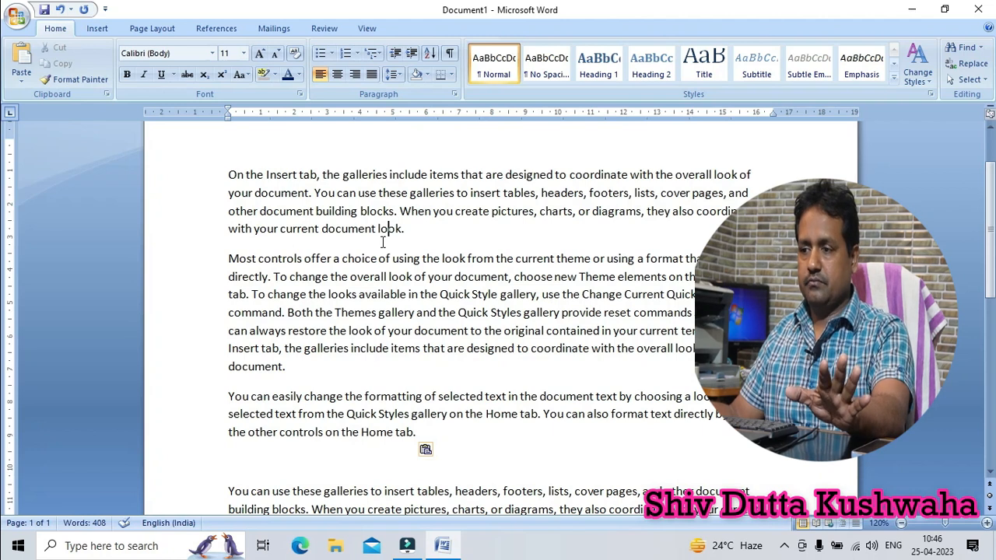
pyautogui.click(338, 376)
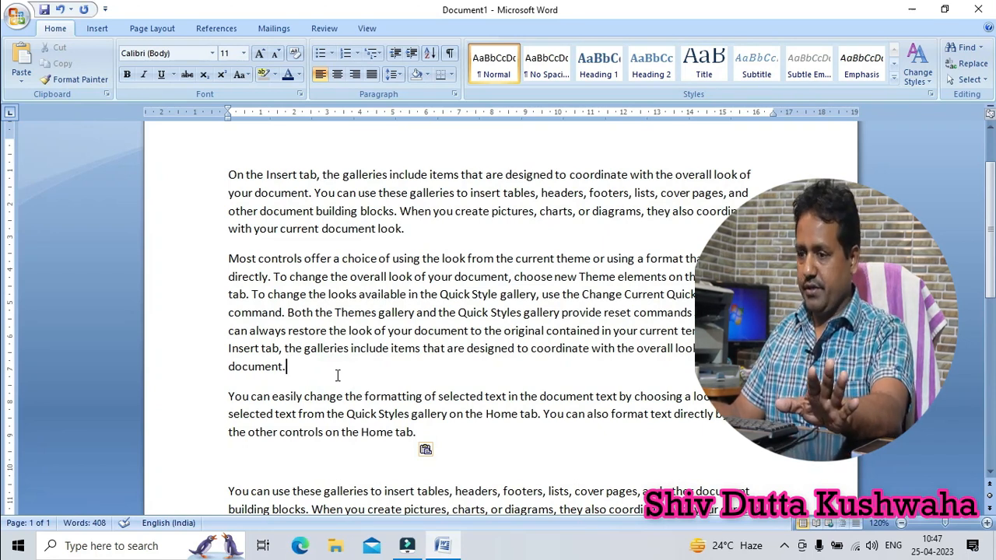
pyautogui.click(327, 461)
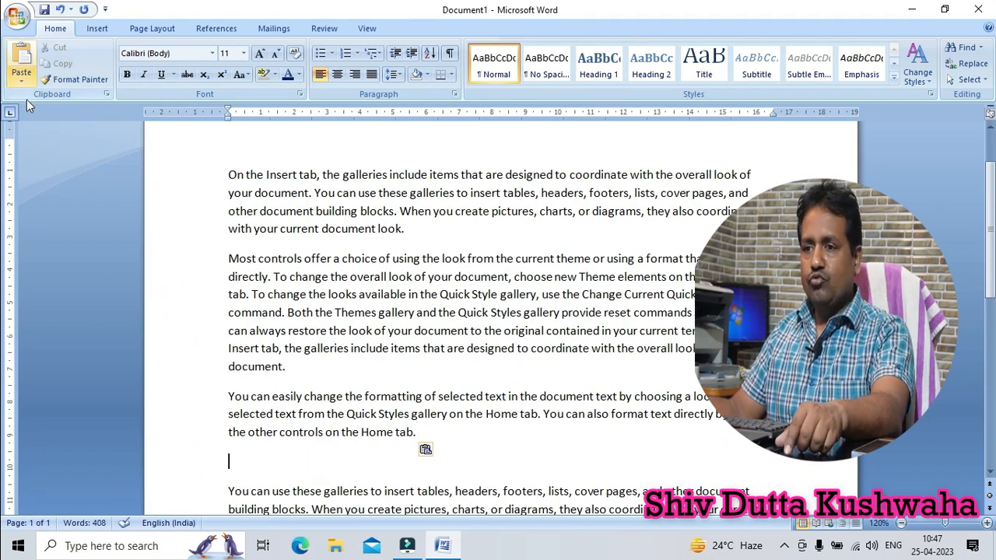
pyautogui.click(35, 63)
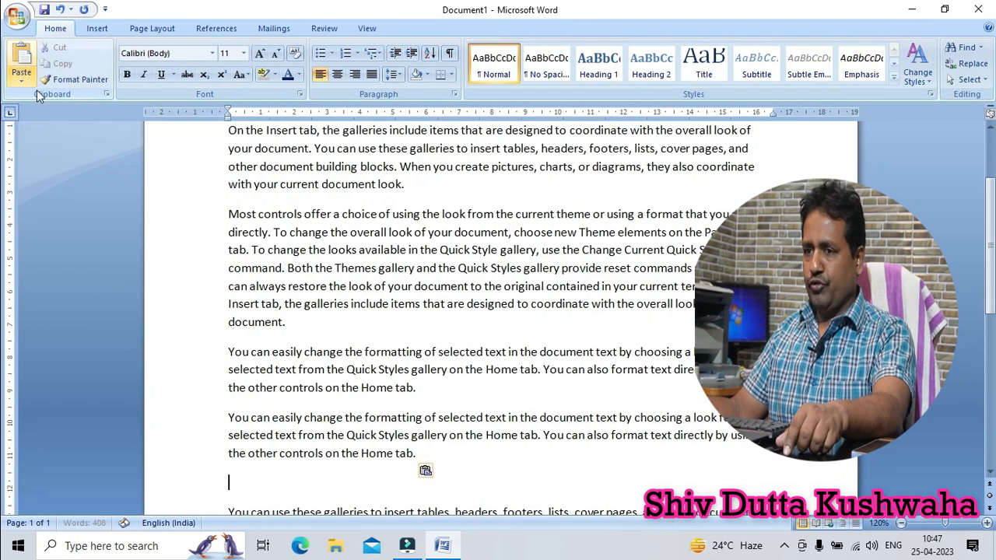
pyautogui.click(24, 62)
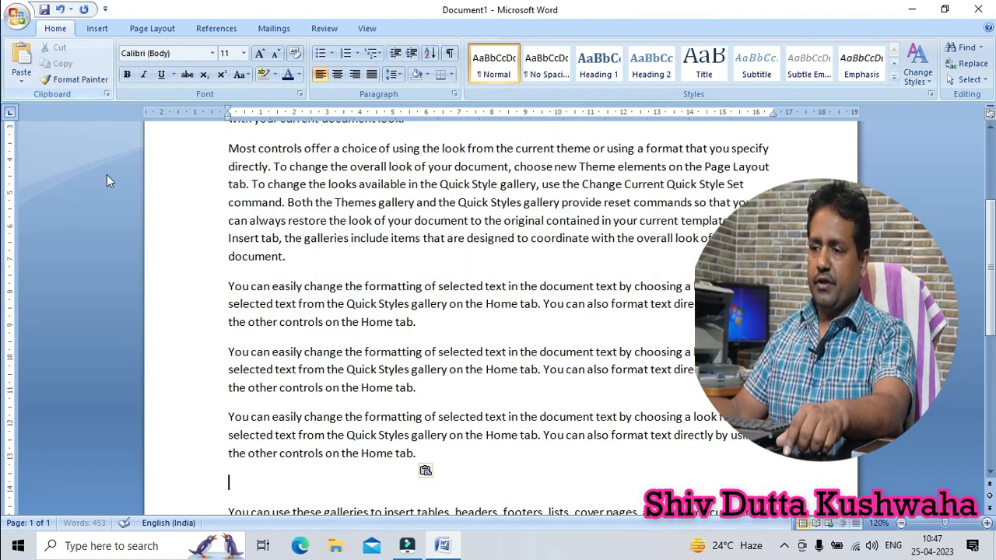
# - Move the text from "Most controls offer" through "Page Layout tab" to the end of the same paragraph by cutting and pasting
pyautogui.click(340, 340)
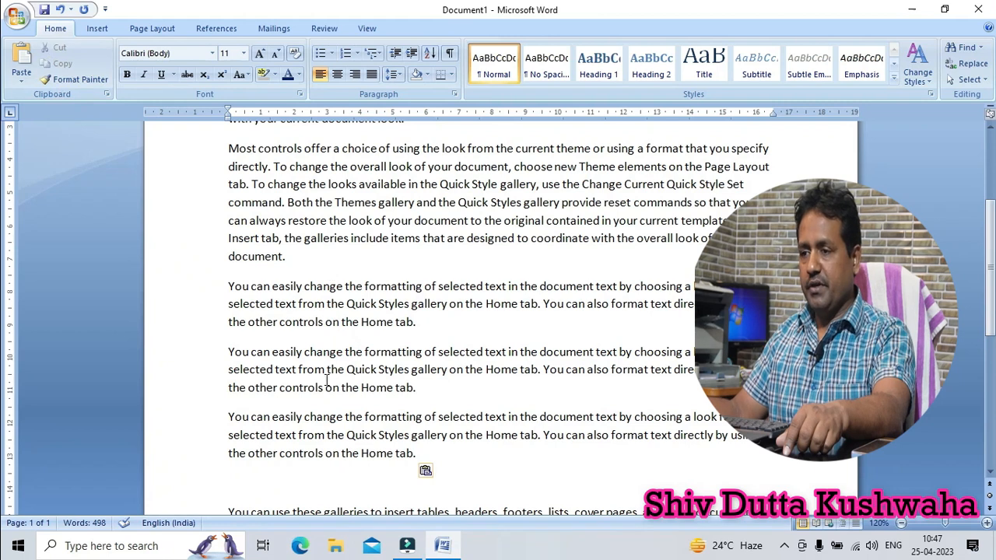
pyautogui.scroll(2, 375, 250)
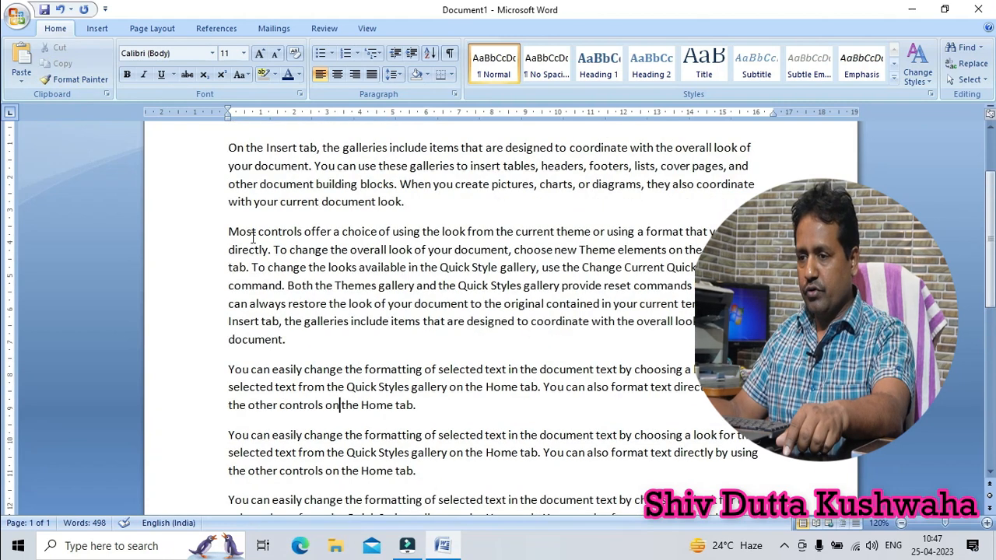
pyautogui.moveTo(212, 232); pyautogui.dragTo(256, 274)
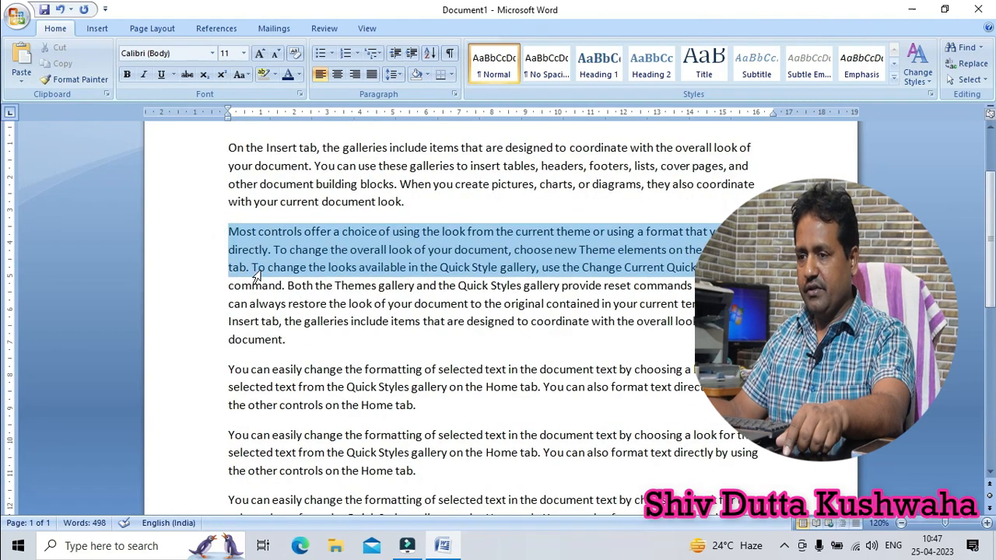
pyautogui.click(261, 278)
pyautogui.moveTo(226, 231); pyautogui.dragTo(247, 268)
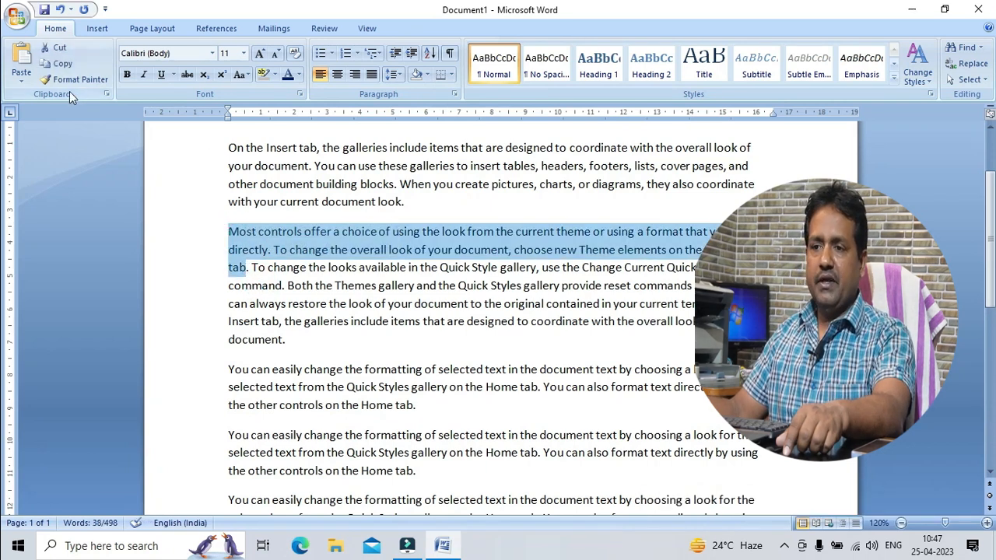
pyautogui.click(59, 50)
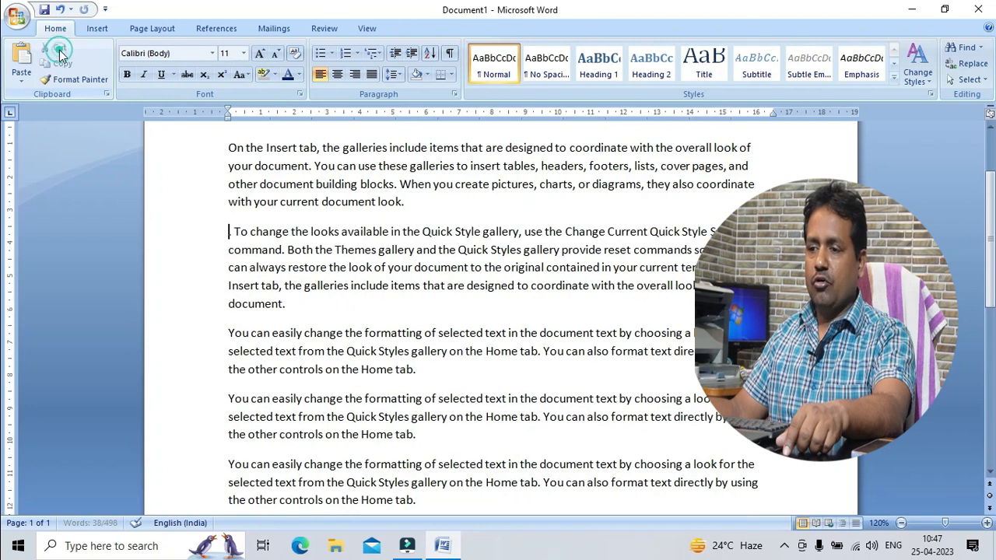
pyautogui.click(307, 310)
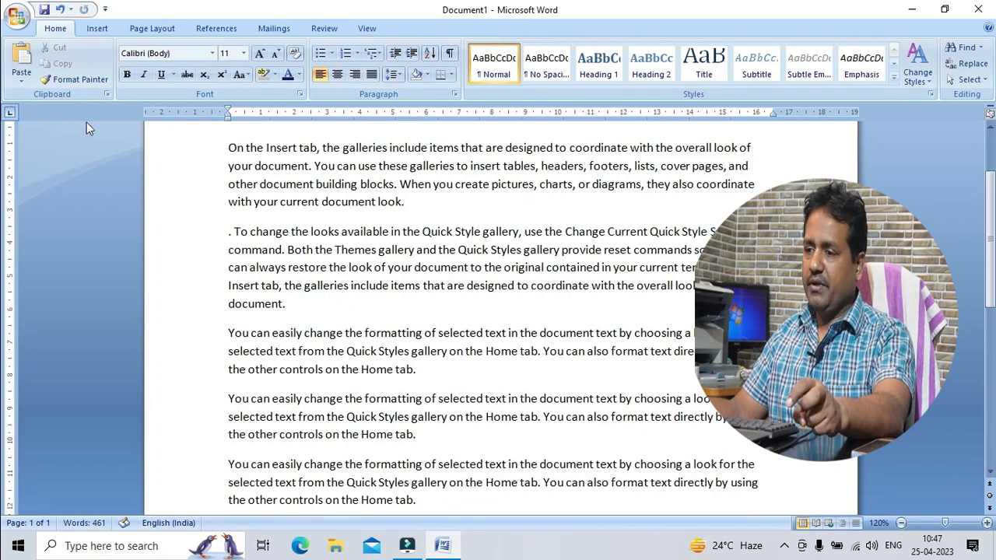
pyautogui.click(22, 64)
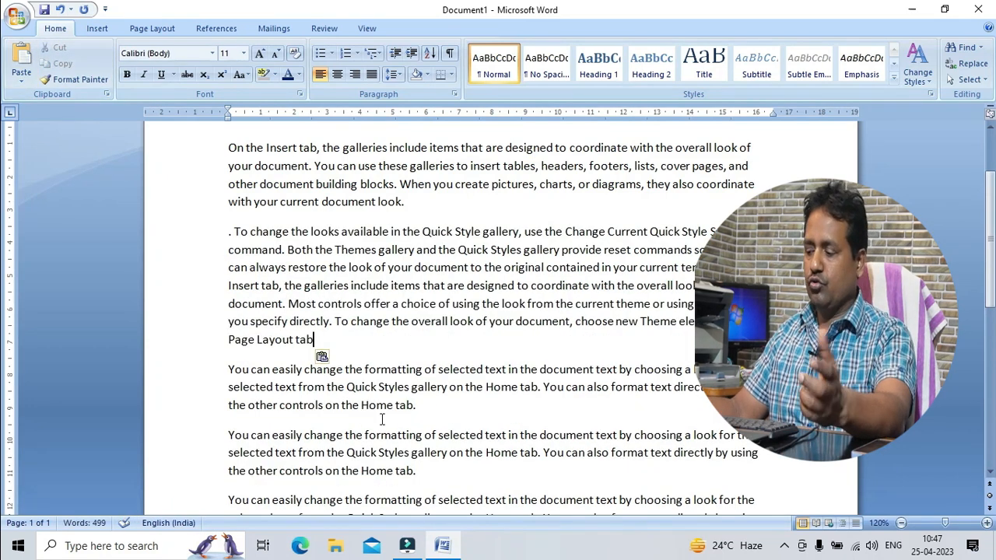
# - Paste the cut "Most controls offer" text again on a new line after the first "You can easily change" paragraph
pyautogui.click(420, 404)
pyautogui.press('Return')
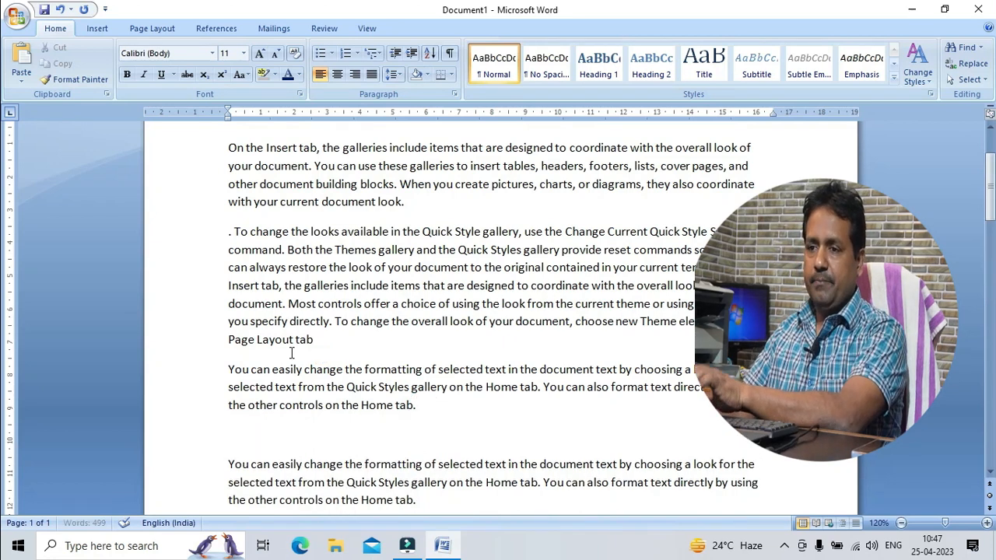
pyautogui.click(29, 63)
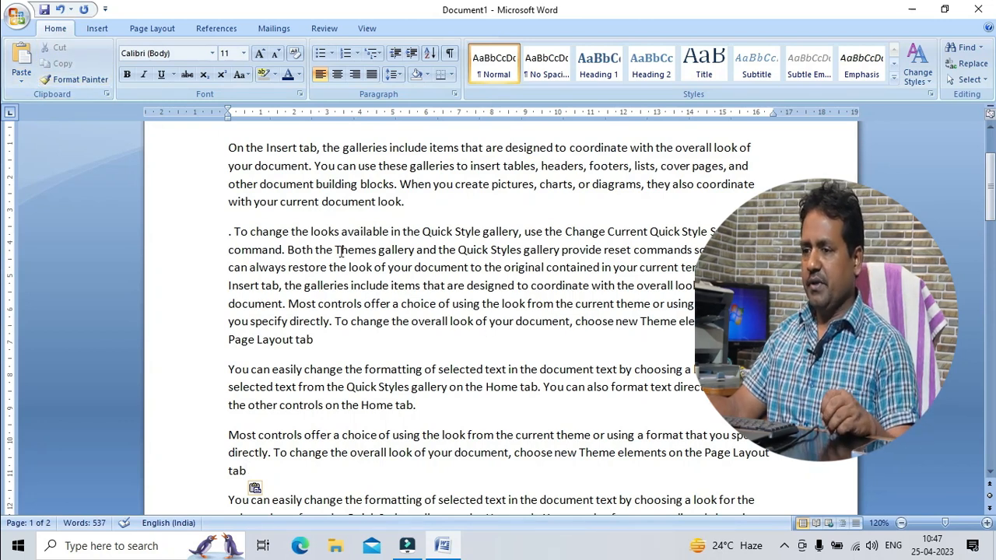
# - Copy the passage from "Both the Themes gallery" through "you specify directly" and paste it at the end of the same paragraph
pyautogui.moveTo(288, 252); pyautogui.dragTo(330, 321)
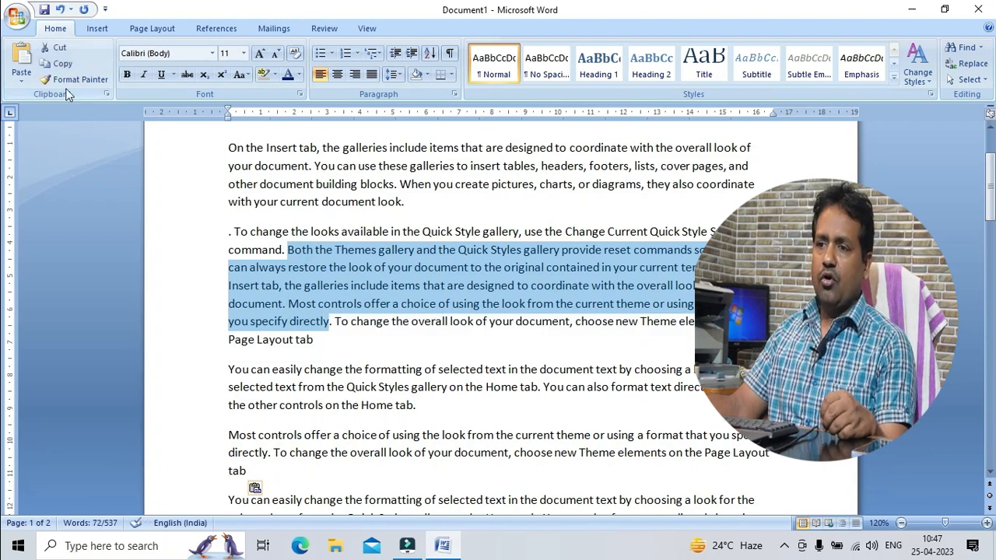
pyautogui.click(43, 64)
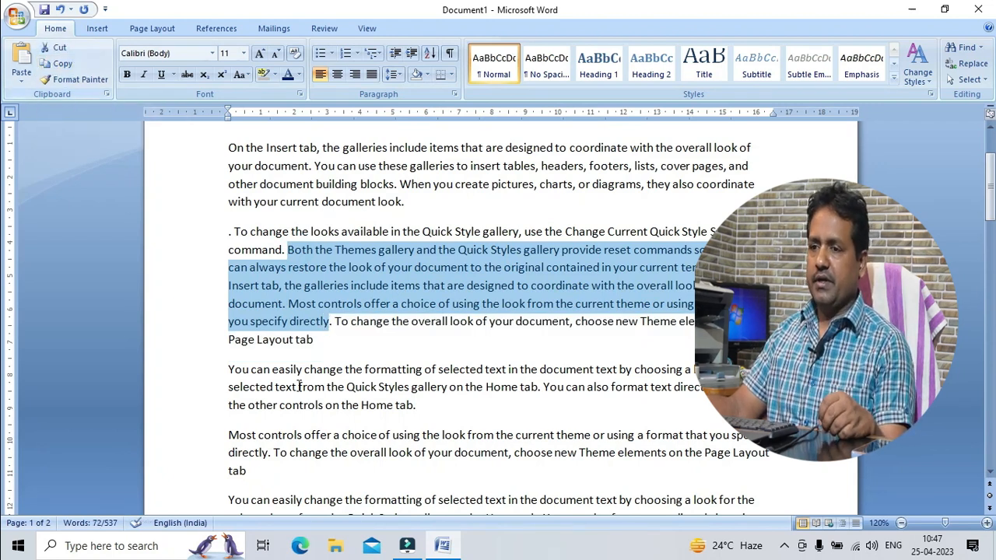
pyautogui.click(349, 344)
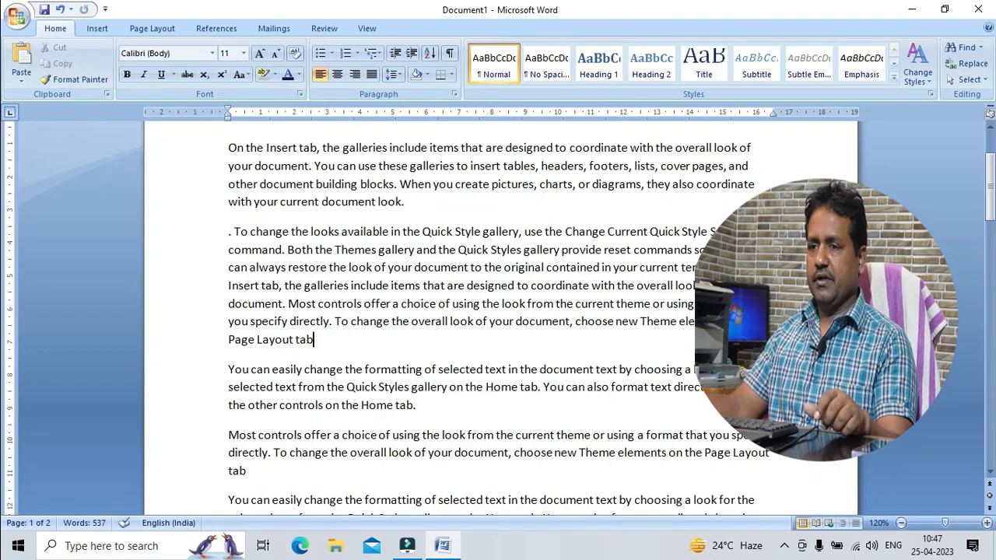
pyautogui.click(24, 63)
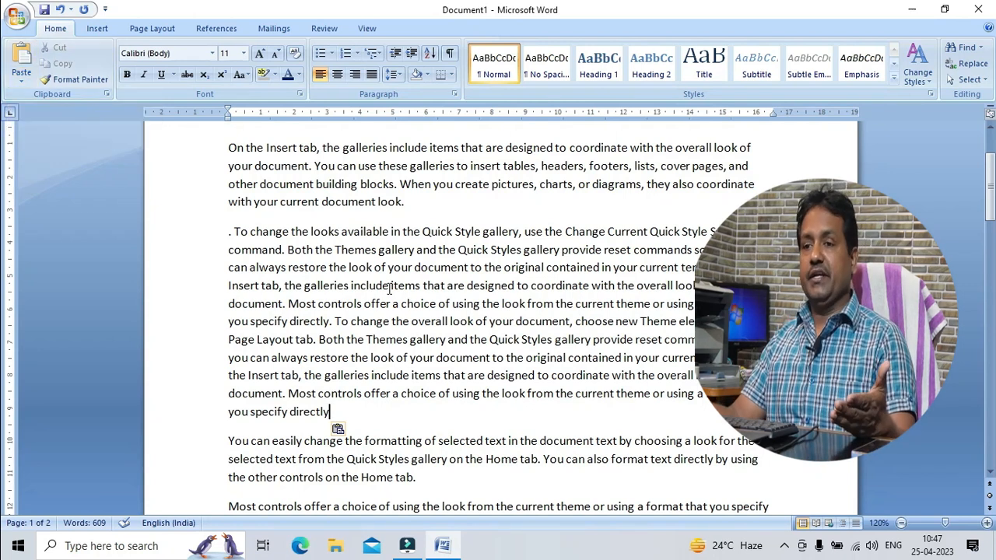
# - Copy the passage from "Themes gallery" through "you specify directly." and paste it on a new line below the "On the Insert tab" paragraph
pyautogui.click(407, 201)
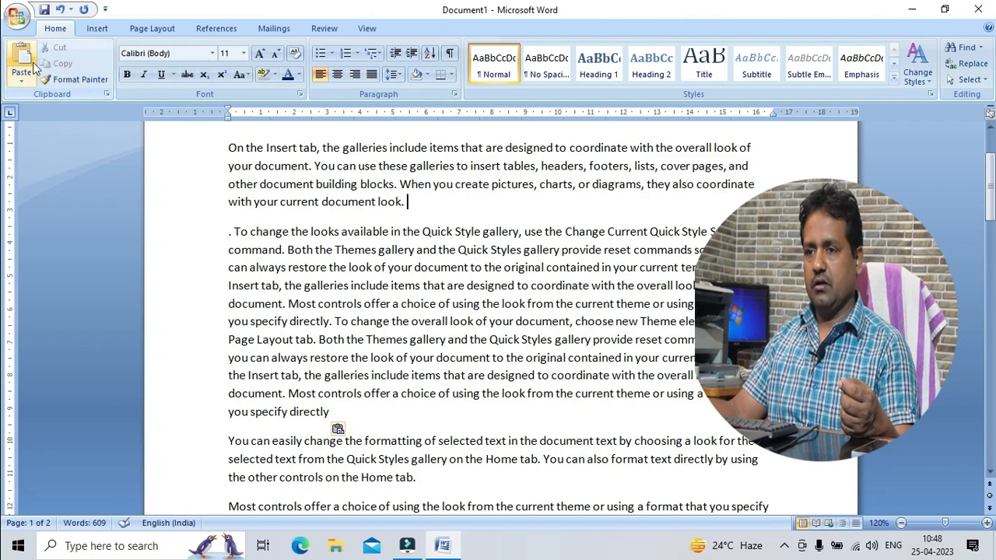
pyautogui.click(441, 286)
pyautogui.moveTo(336, 250); pyautogui.dragTo(303, 319)
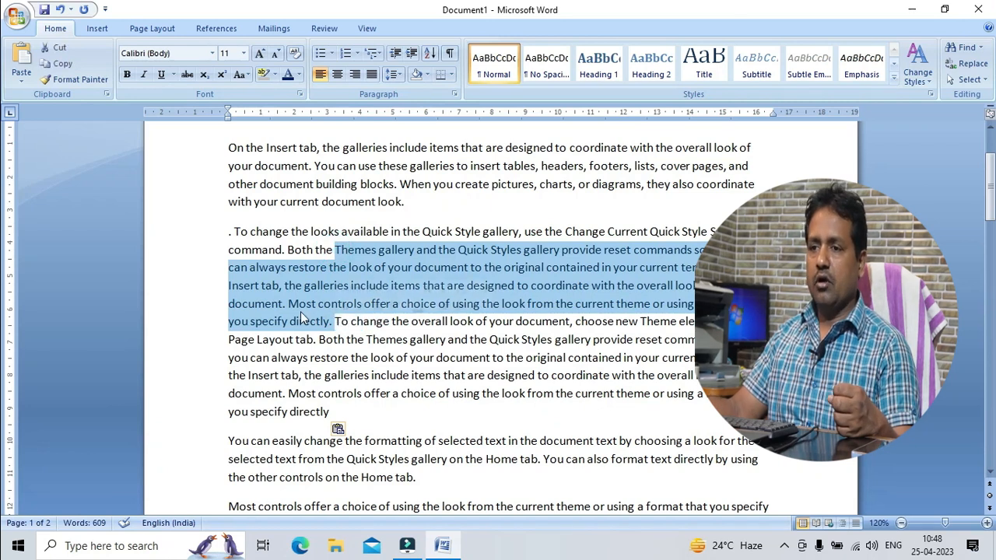
pyautogui.click(61, 64)
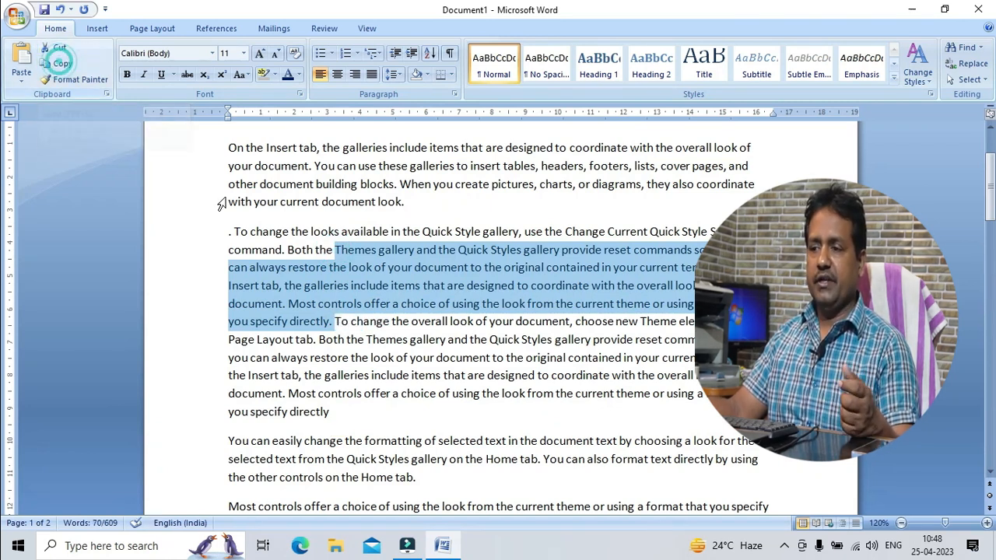
pyautogui.click(448, 194)
pyautogui.press('Return')
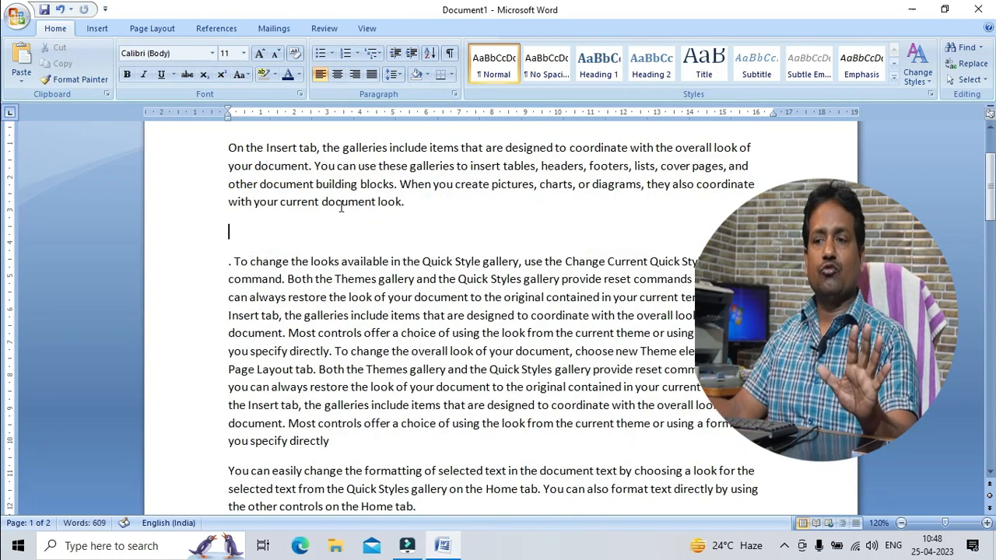
pyautogui.click(22, 69)
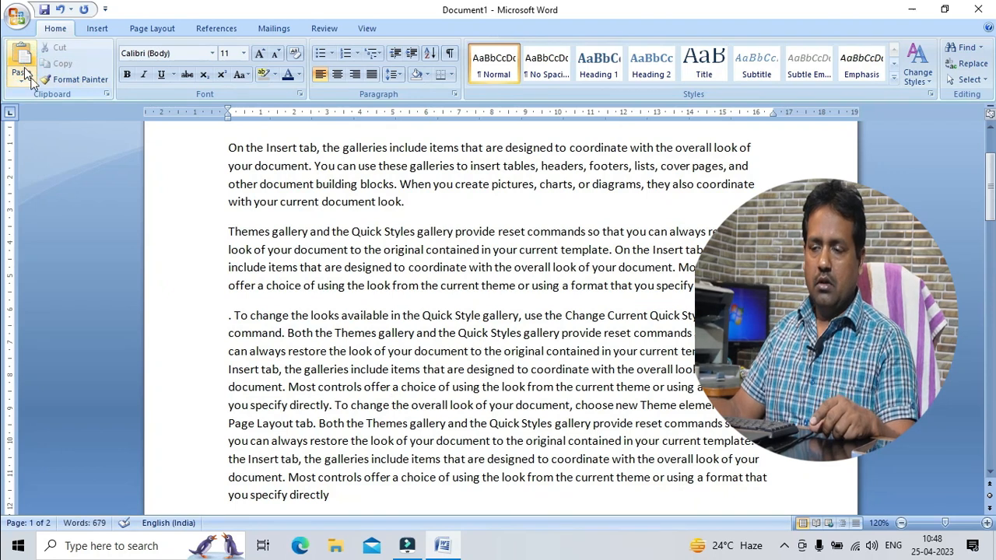
pyautogui.click(358, 286)
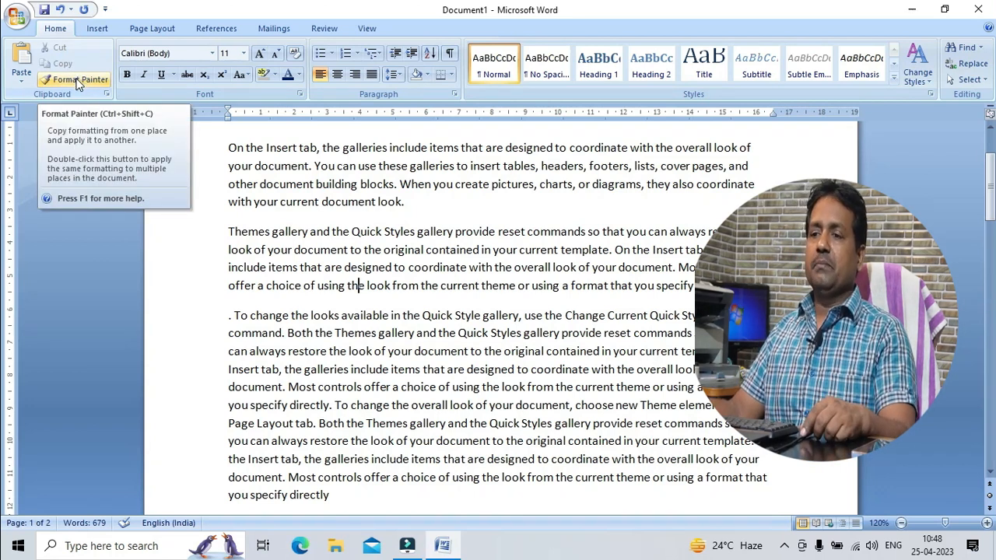
pyautogui.click(397, 221)
pyautogui.click(382, 190)
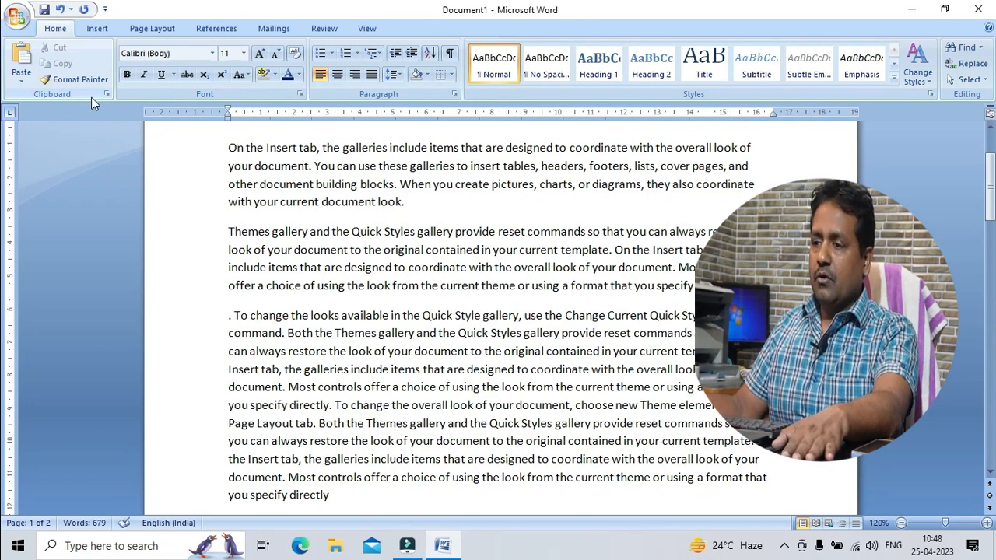
pyautogui.click(384, 231)
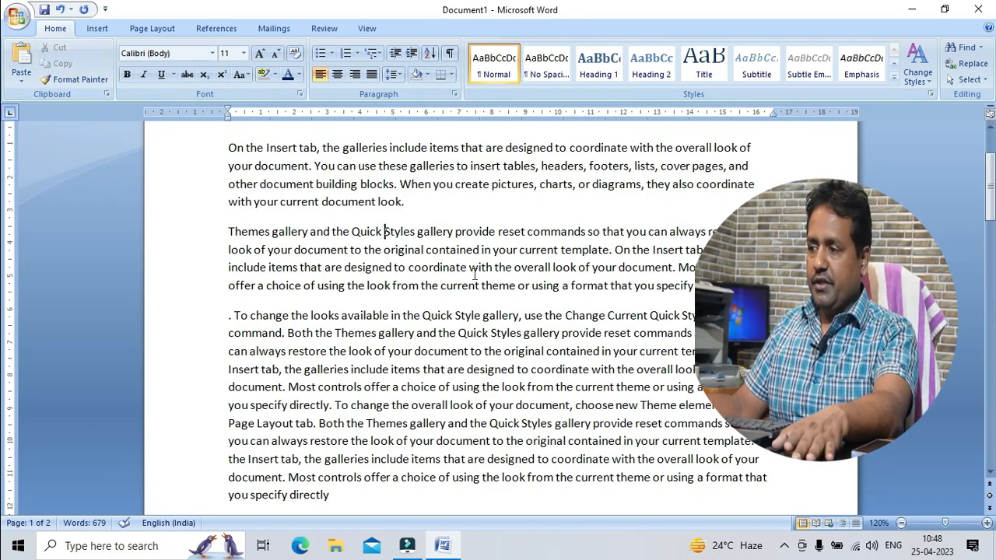
# - Add empty lines below the pasted "Themes gallery" paragraph and open the Clipboard task pane
pyautogui.click(737, 285)
pyautogui.press('Return')
pyautogui.press('Return')
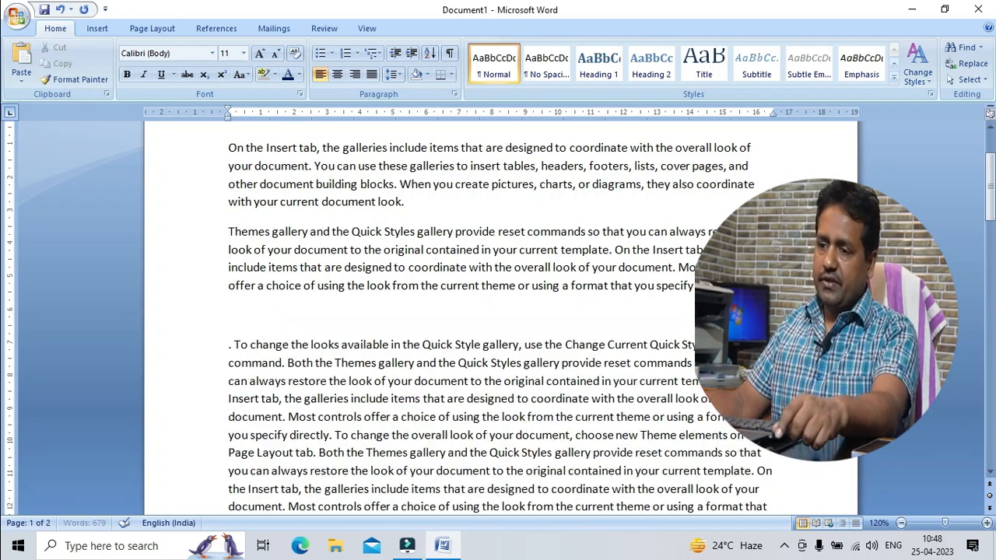
pyautogui.click(284, 313)
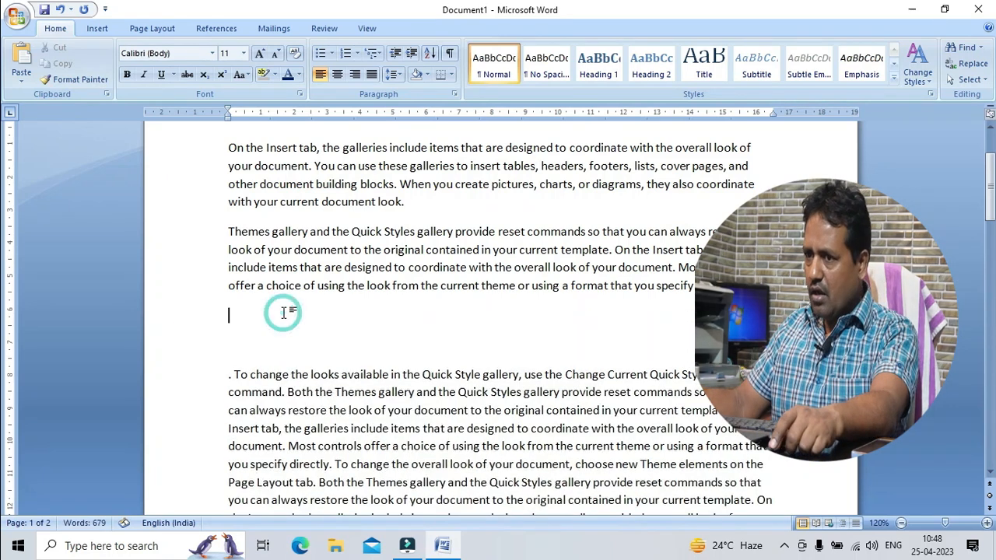
pyautogui.click(107, 95)
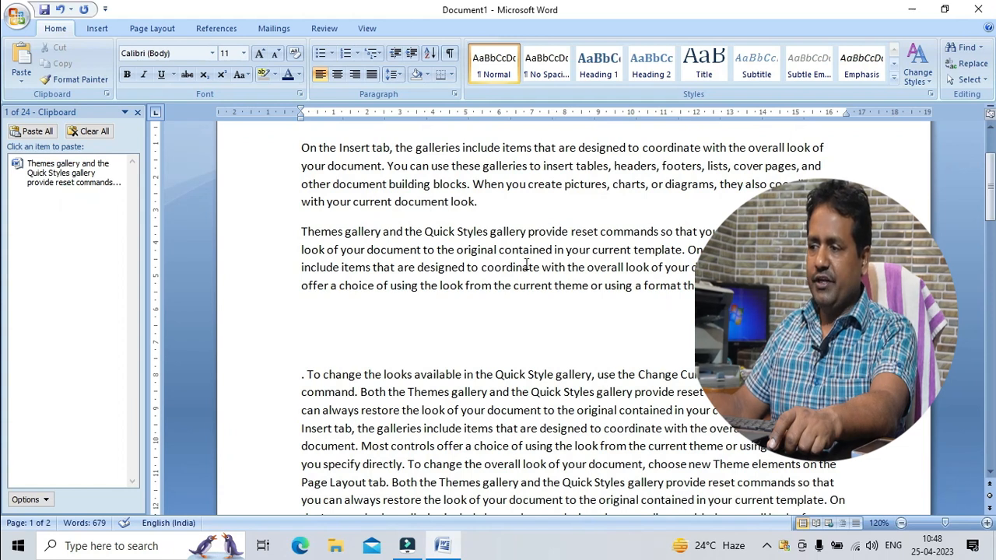
# - Copy the text from ". On the Insert tab" through the end of the "Themes gallery" paragraph to the clipboard
pyautogui.moveTo(685, 250); pyautogui.dragTo(701, 314)
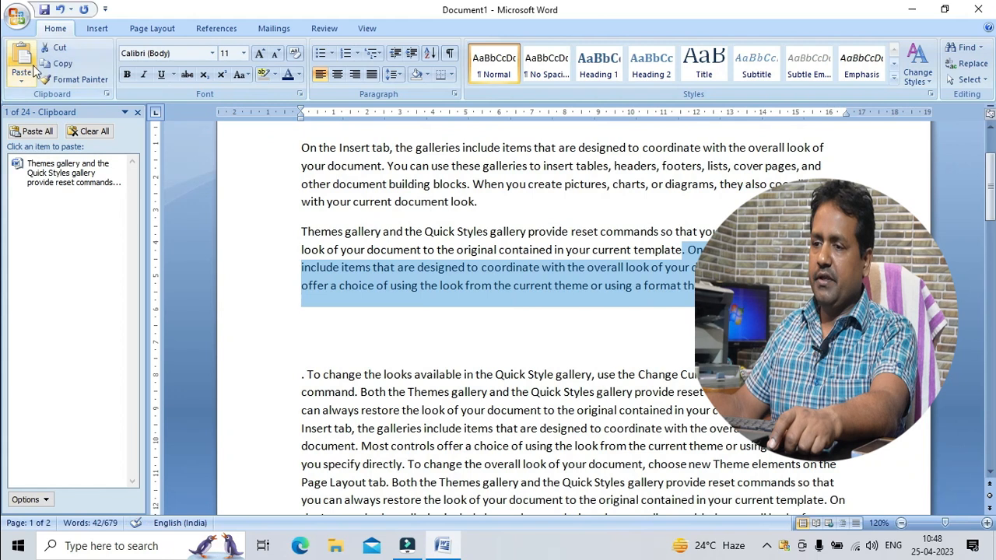
pyautogui.click(51, 65)
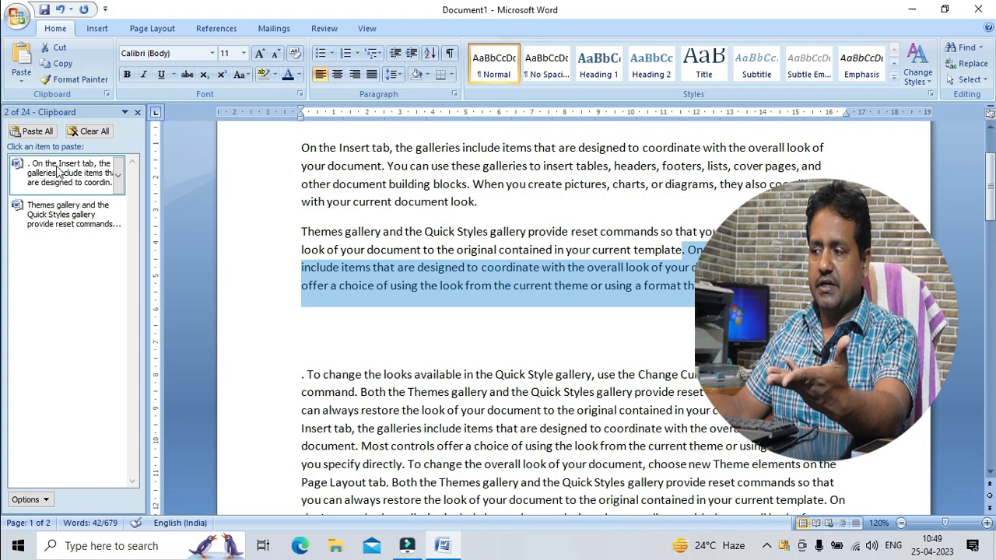
pyautogui.click(506, 327)
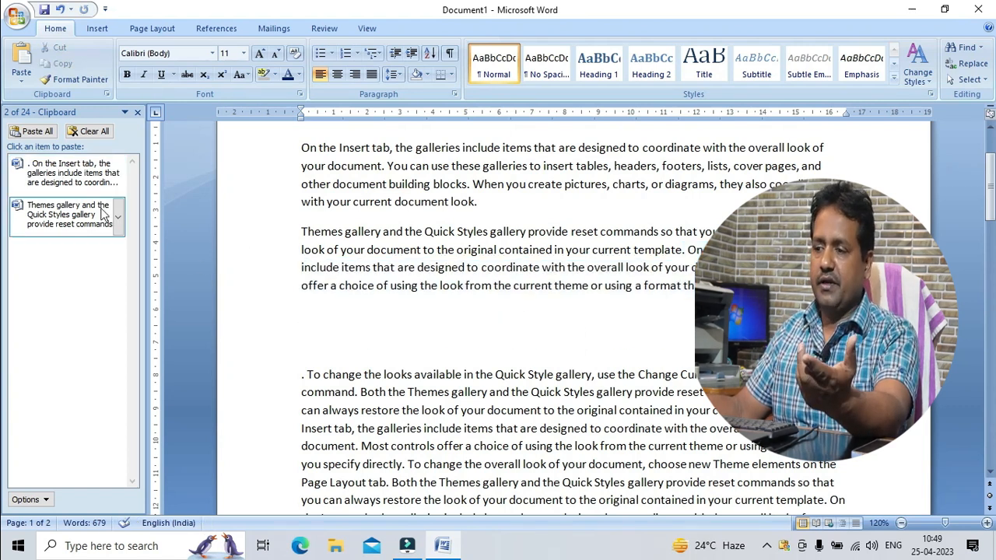
# - In the "To change the looks" paragraph, copy the second "Themes gallery" passage to the paragraph's end, and copy the first one through "document."
pyautogui.scroll(-3, 379, 389)
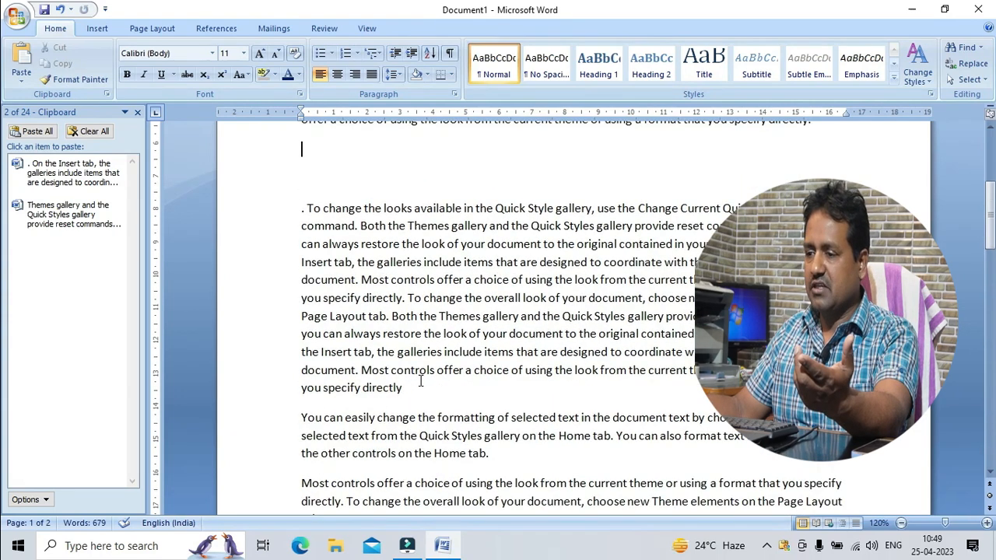
pyautogui.moveTo(439, 316); pyautogui.dragTo(415, 392)
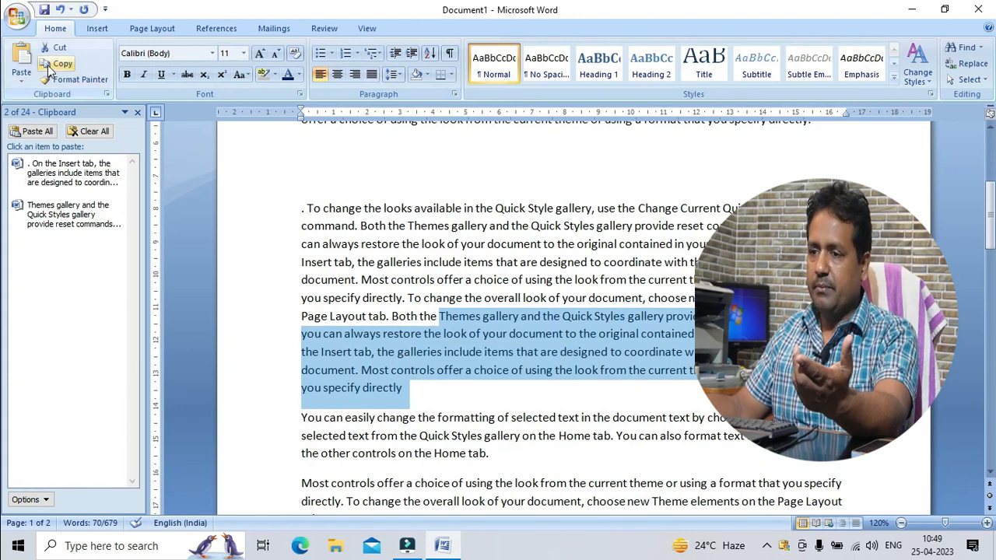
pyautogui.click(51, 66)
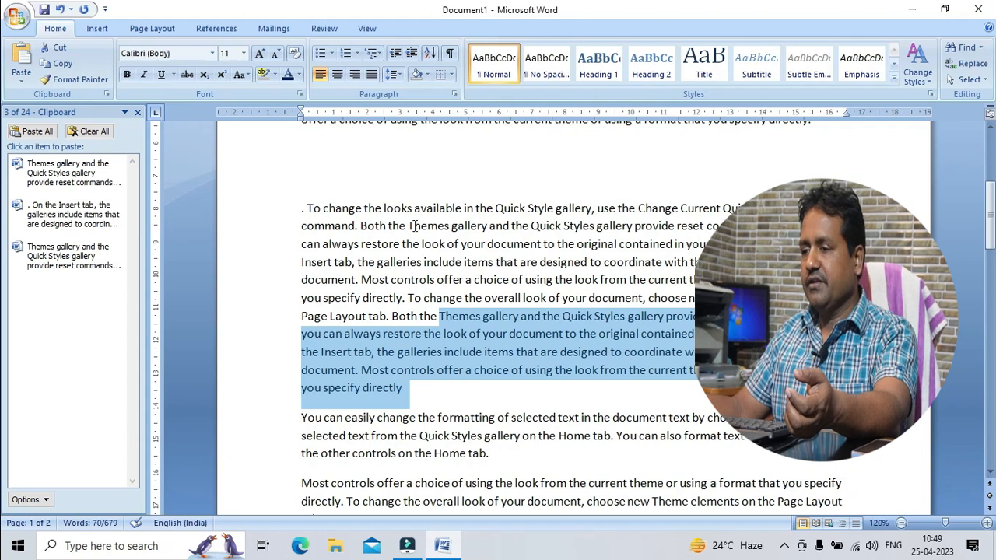
pyautogui.moveTo(411, 226); pyautogui.dragTo(357, 285)
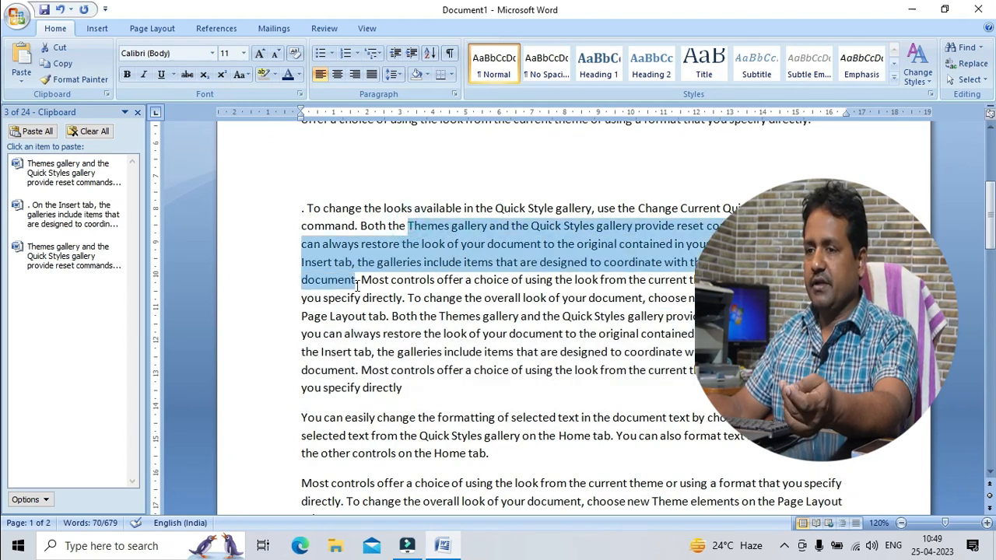
pyautogui.click(55, 67)
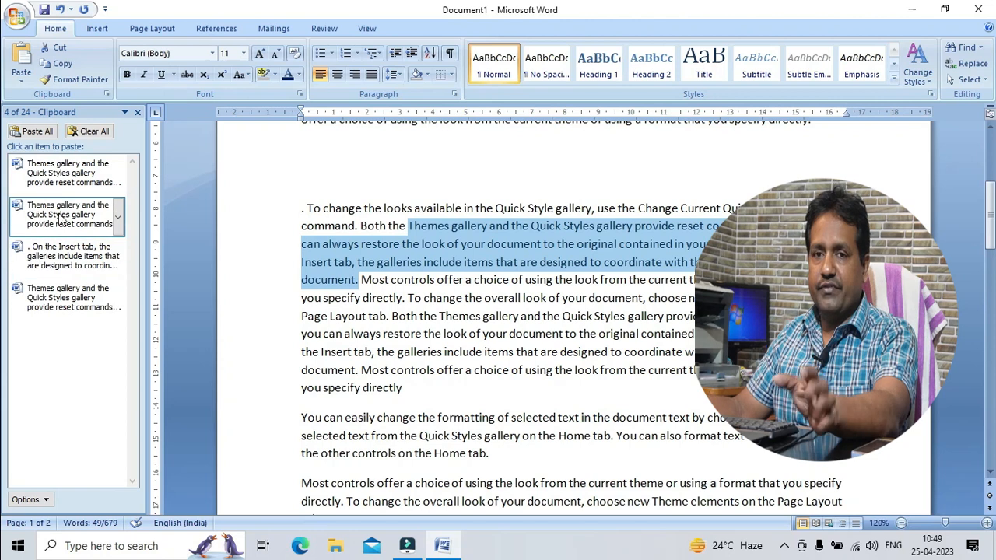
# - Add two empty lines below the "To change the looks" paragraph and paste the collected ". On the Insert tab" clipboard item on the first one
pyautogui.click(498, 390)
pyautogui.press('Return')
pyautogui.press('Return')
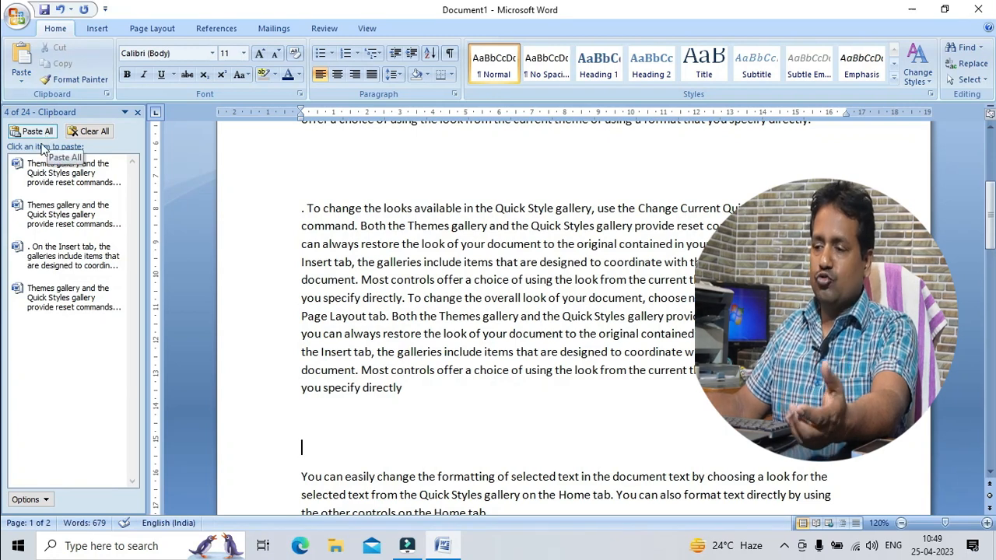
pyautogui.click(342, 427)
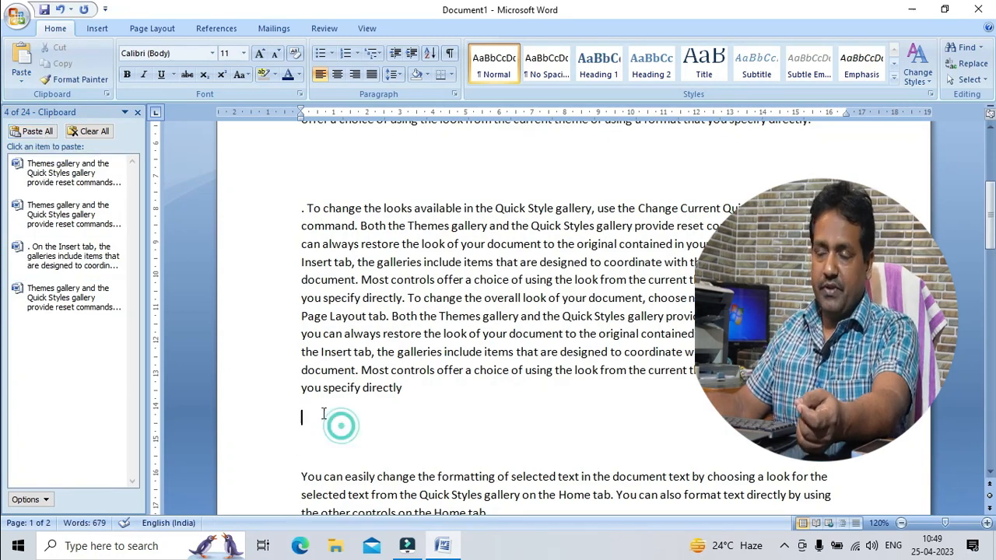
pyautogui.click(85, 264)
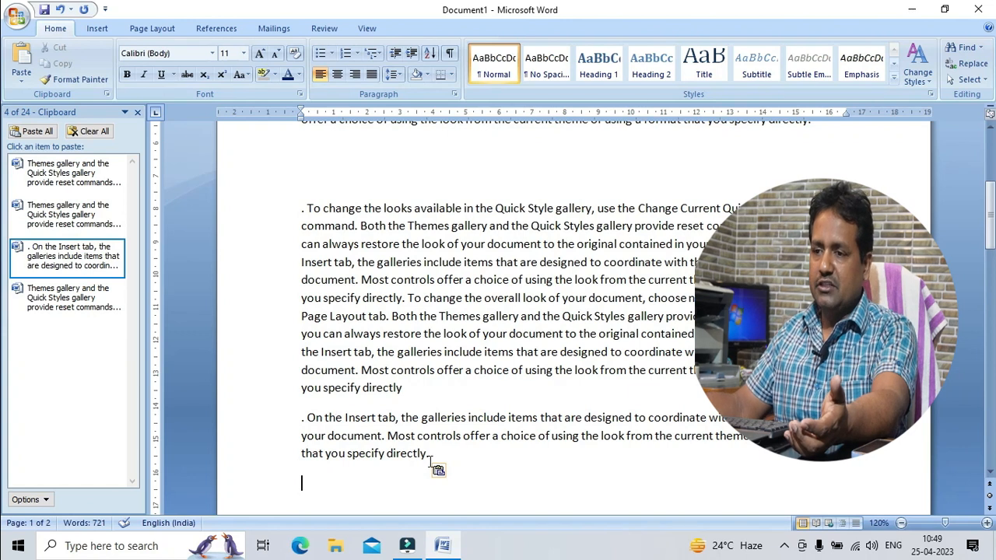
# - Paste the newest, the oldest and the second-newest "Themes gallery" clipboard items as successive paragraphs below, adding line breaks between them
pyautogui.click(90, 184)
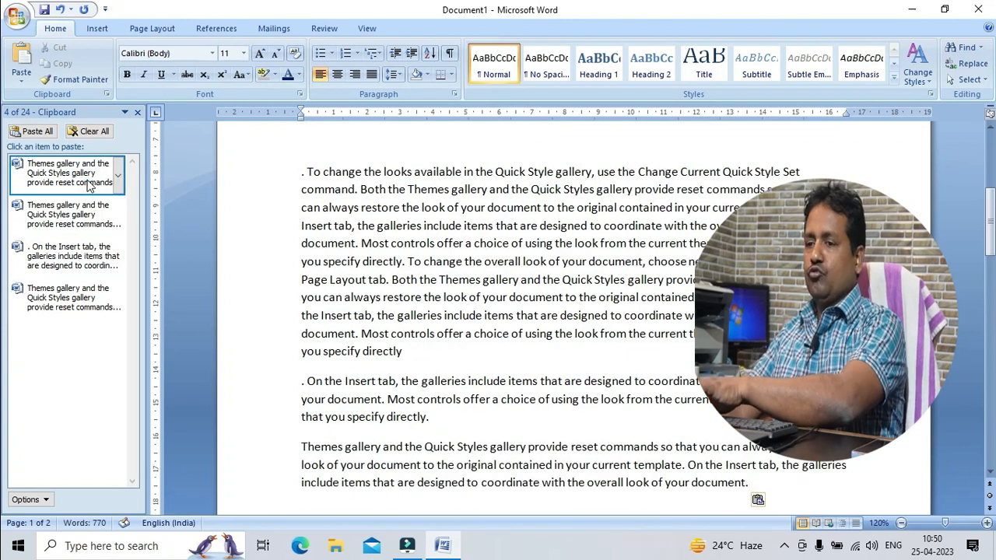
pyautogui.press('Return')
pyautogui.press('Return')
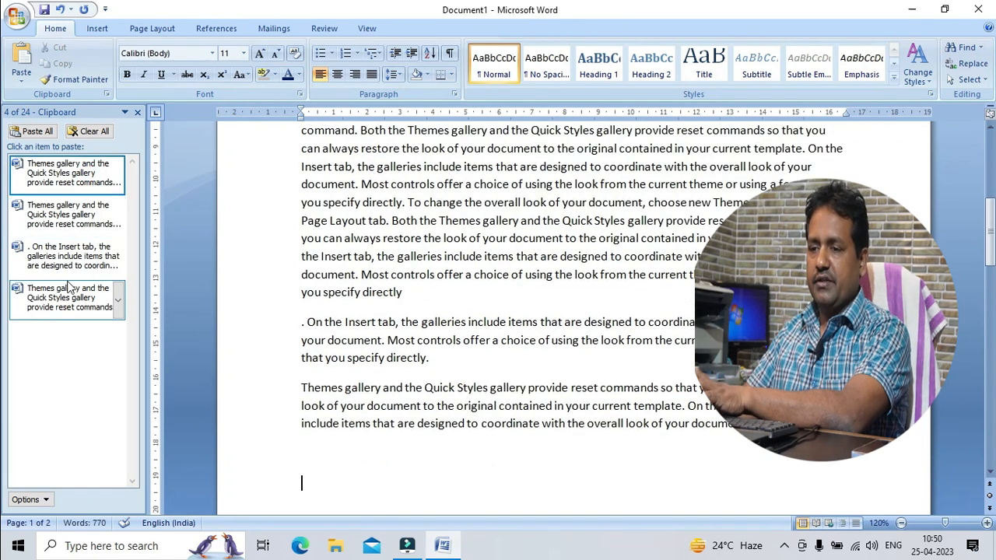
pyautogui.click(68, 289)
pyautogui.press('Return')
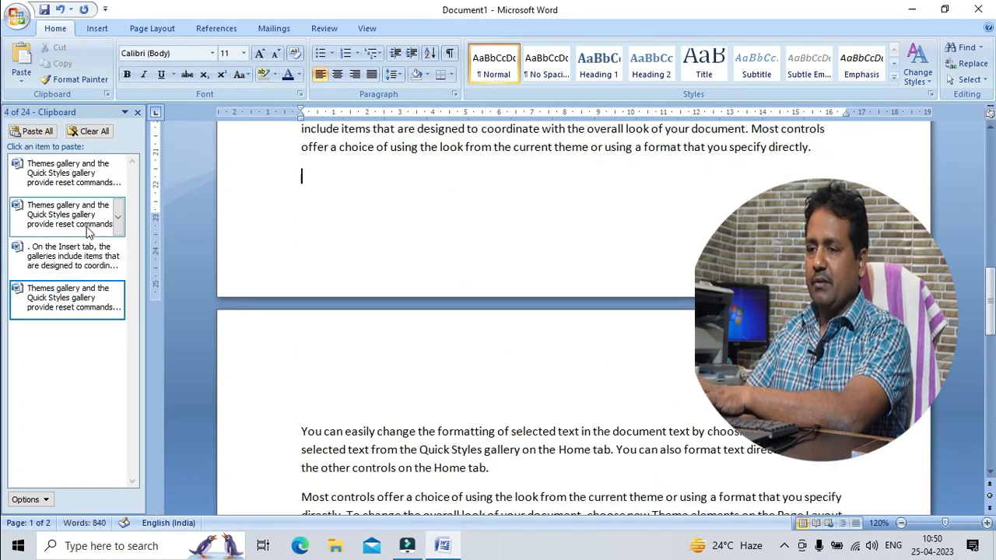
pyautogui.click(88, 230)
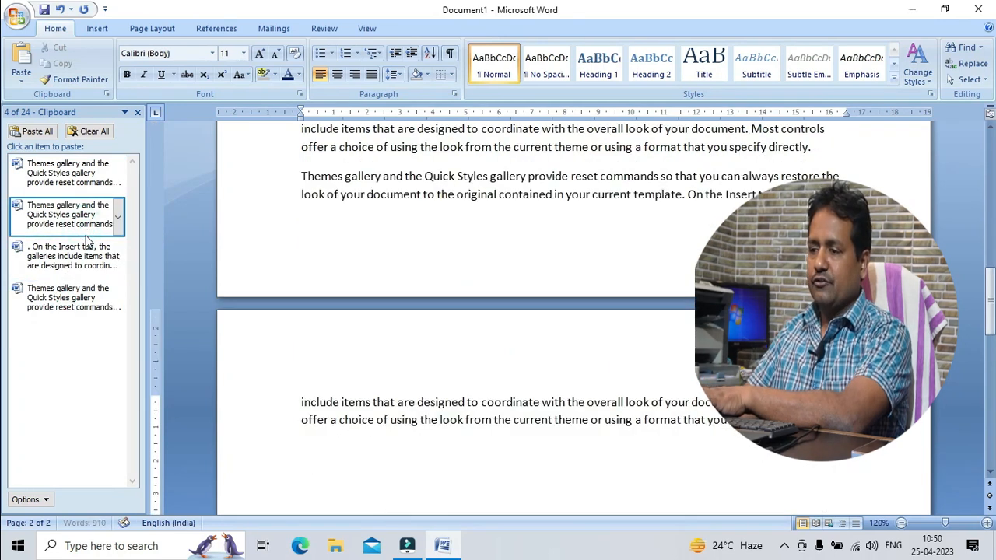
# - Copy the text from "Most controls offer" into the word "format" at the end of the last pasted paragraph
pyautogui.scroll(-1, 389, 358)
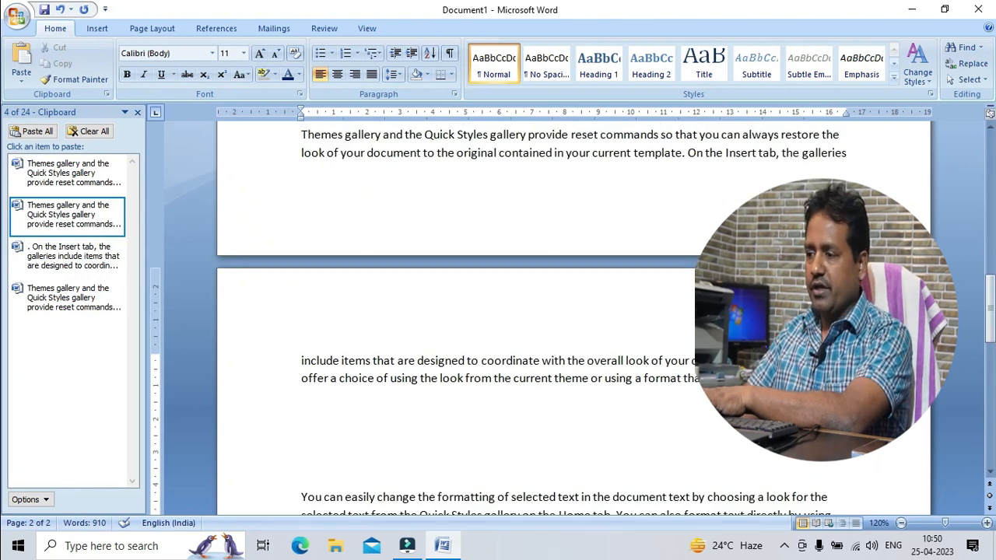
pyautogui.moveTo(747, 361); pyautogui.dragTo(655, 380)
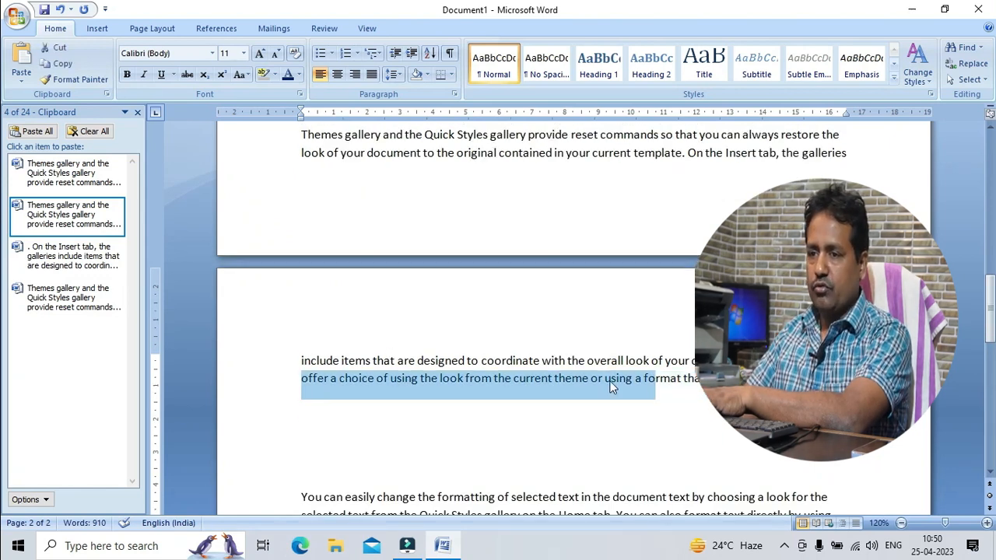
pyautogui.click(59, 65)
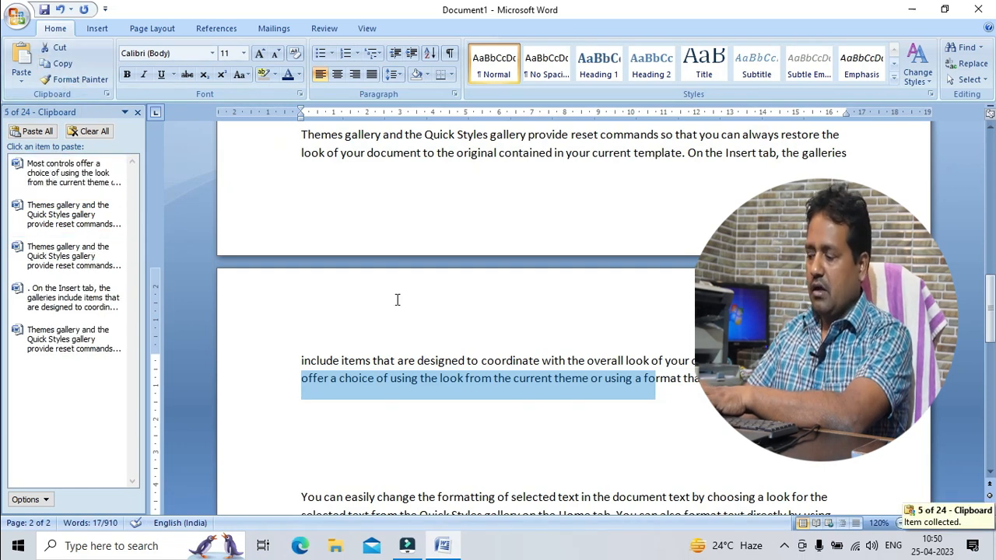
# - Insert two line breaks before "include items" and paste the "Most controls offer" clipboard item inside the word "look" in the text above
pyautogui.click(383, 222)
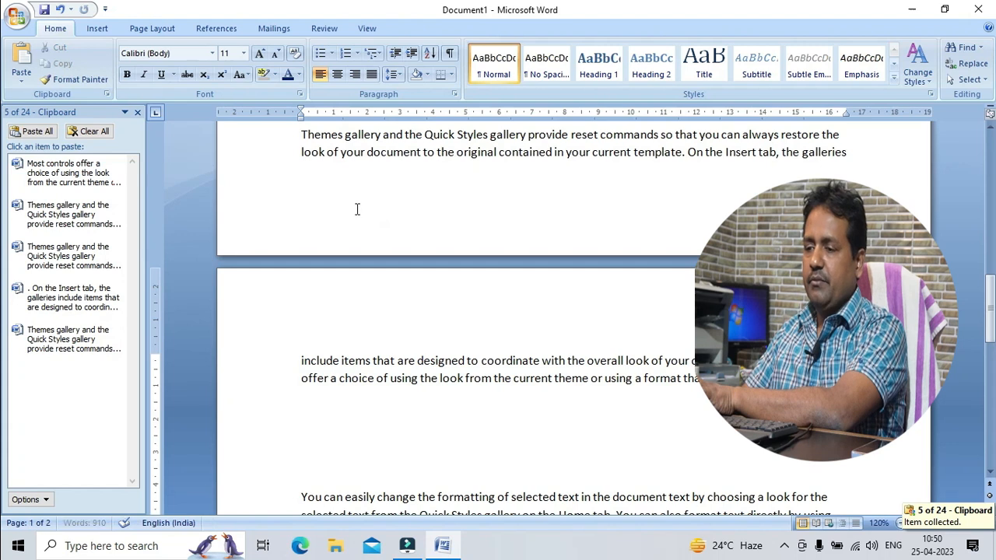
pyautogui.press('Return')
pyautogui.press('Return')
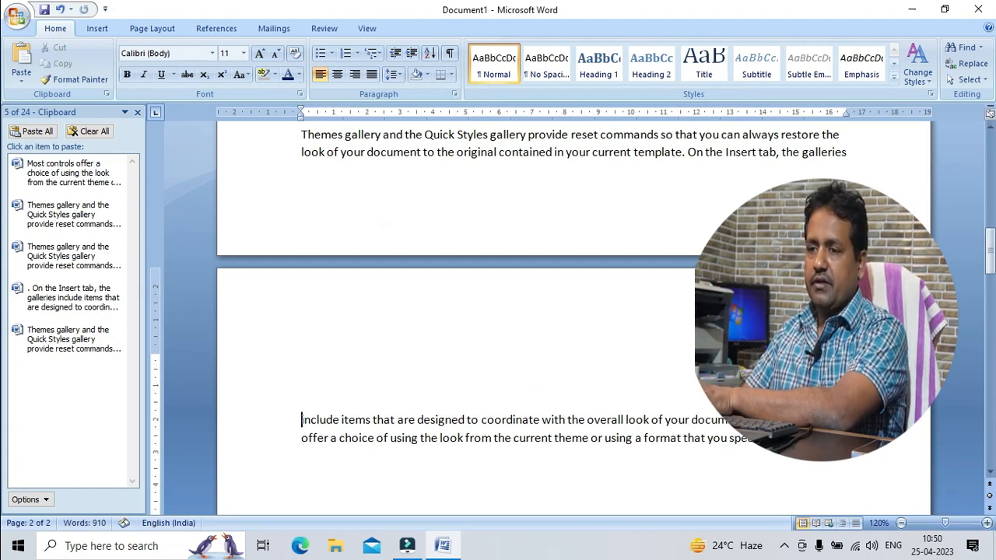
pyautogui.click(312, 152)
pyautogui.click(71, 175)
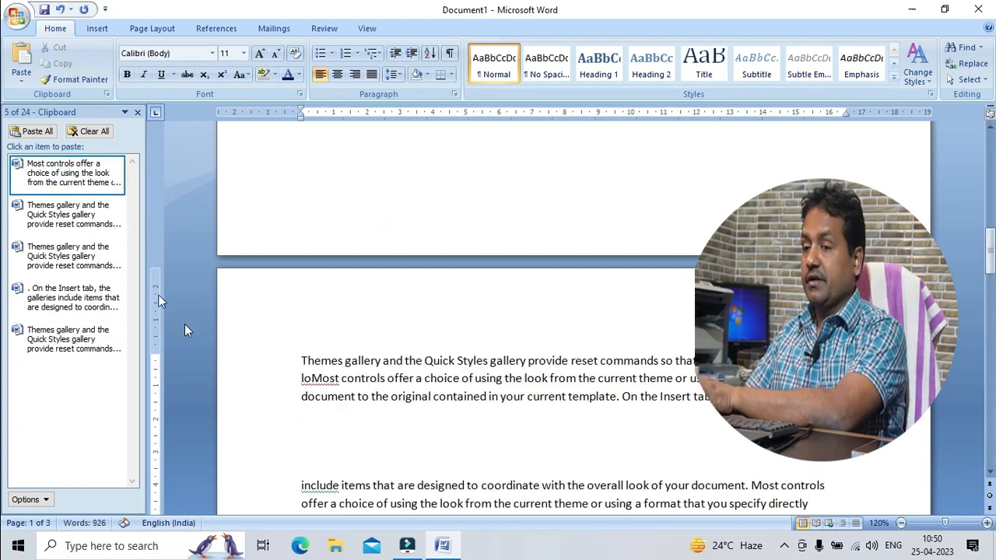
# - Paste the oldest "Themes gallery" clipboard item on the empty line above "include items" and add a line break after it
pyautogui.click(347, 429)
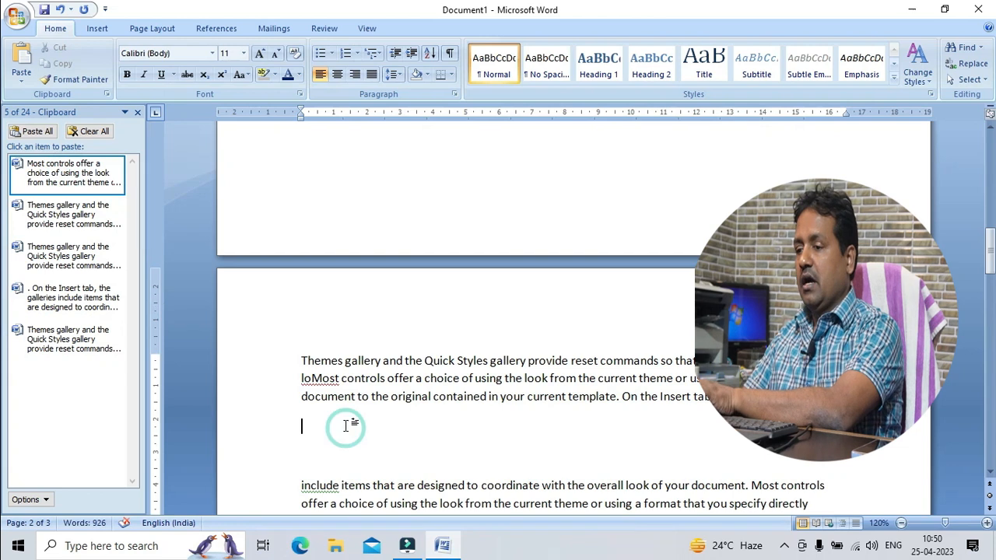
pyautogui.click(92, 339)
pyautogui.press('Return')
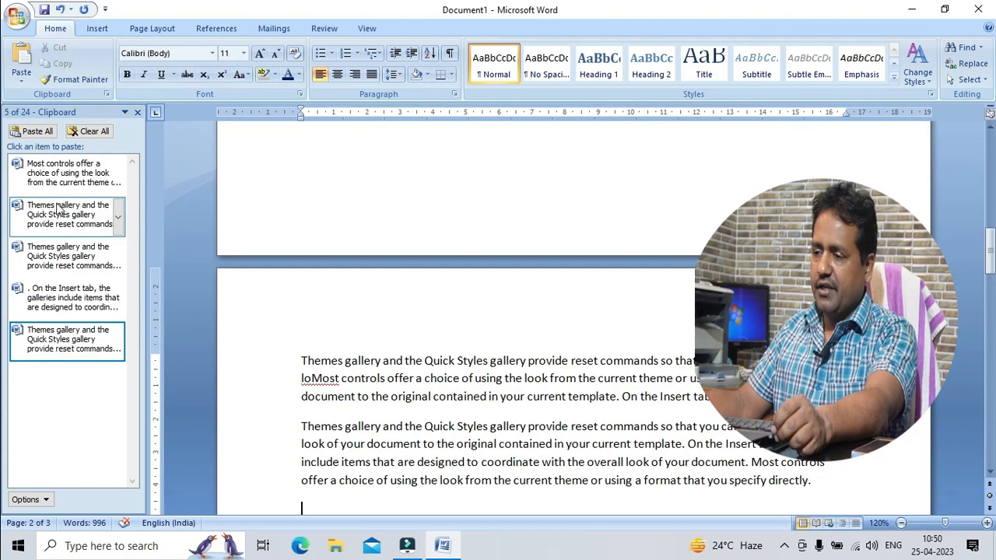
pyautogui.scroll(-9, 420, 369)
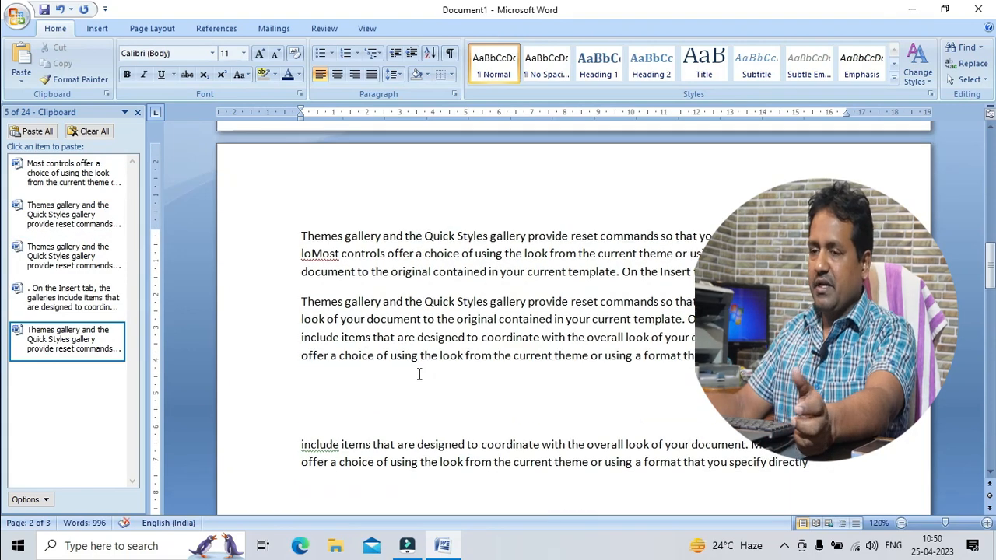
# - Hide and reopen the Clipboard pane, and paste all collected items at once on the empty lines above "include items"
pyautogui.scroll(5, 416, 379)
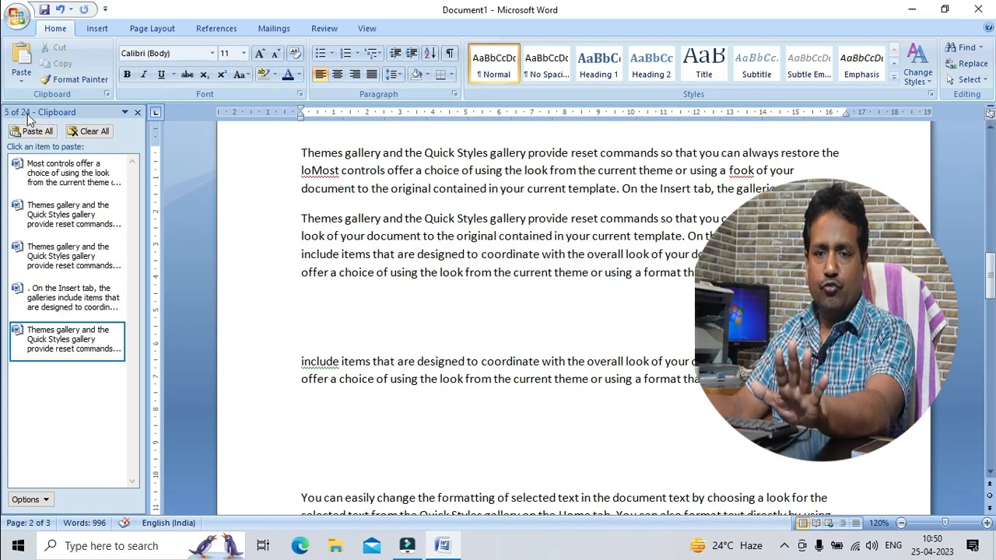
pyautogui.click(107, 95)
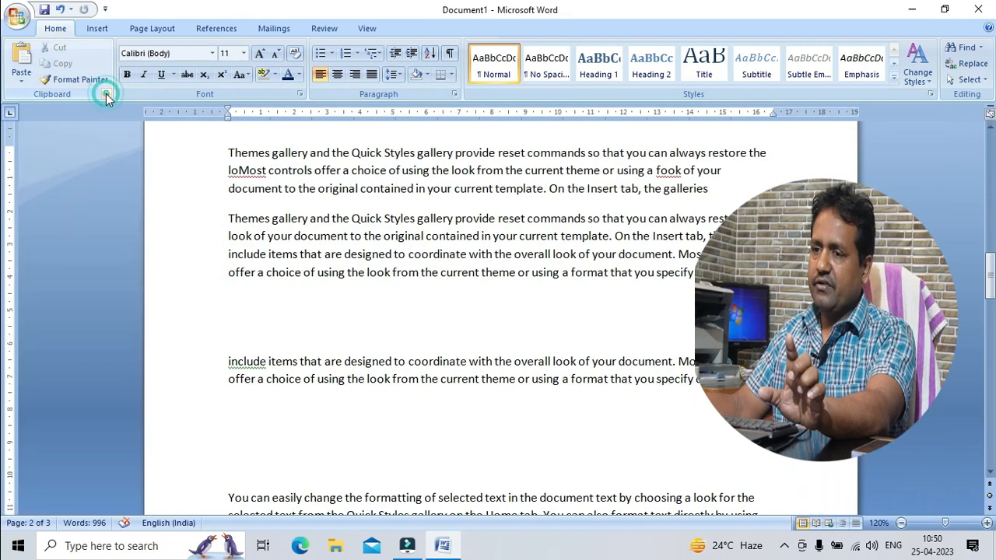
pyautogui.click(106, 94)
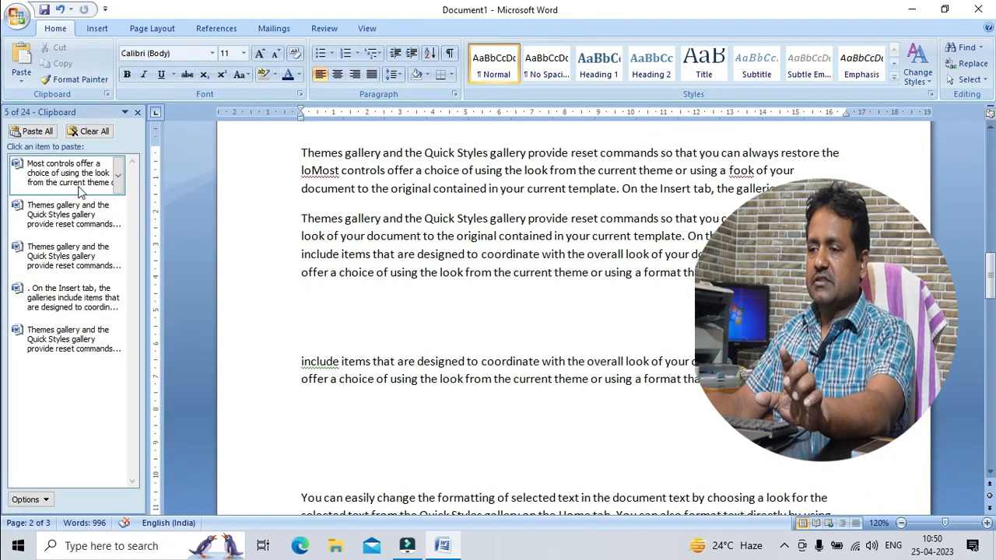
pyautogui.click(37, 131)
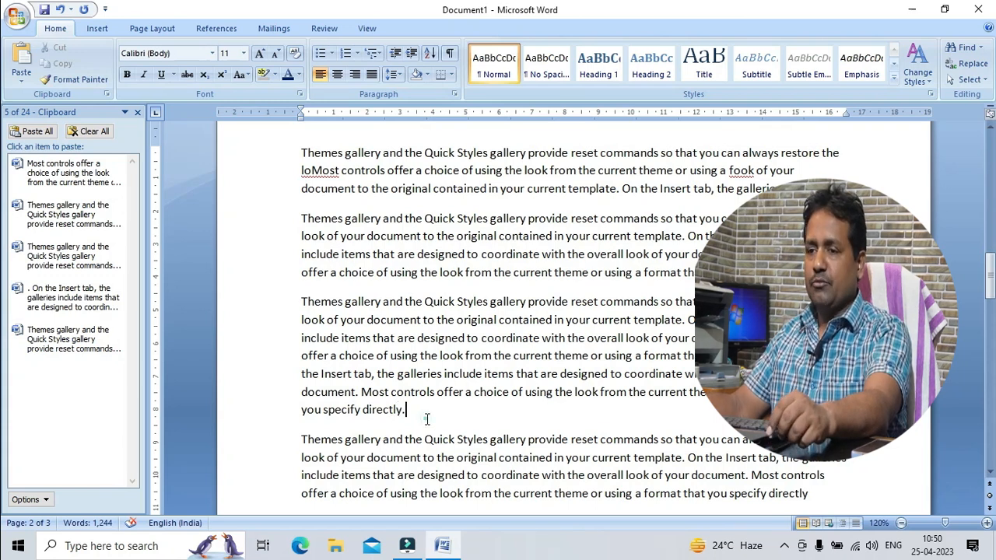
# - Clear all collected items from the Clipboard pane and close the pane
pyautogui.click(95, 132)
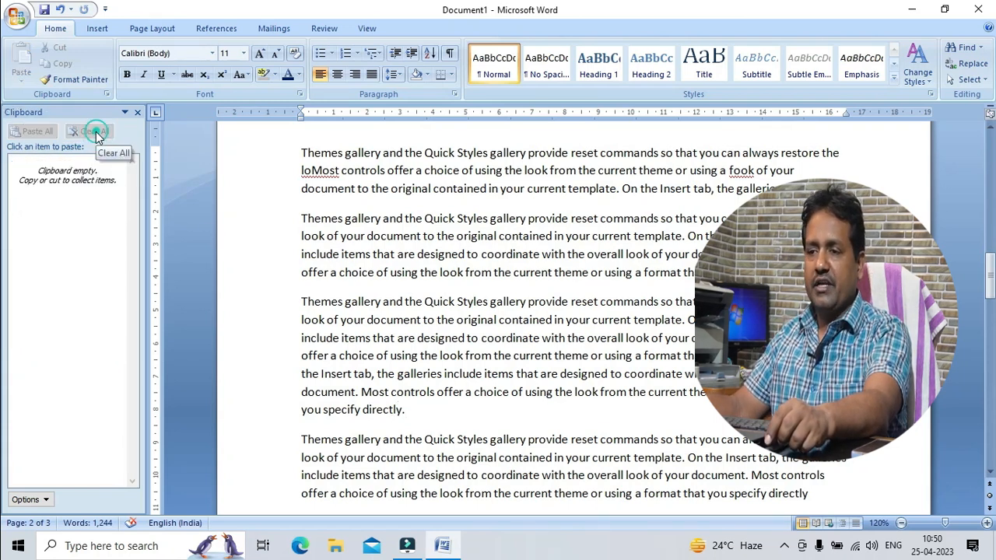
pyautogui.click(135, 112)
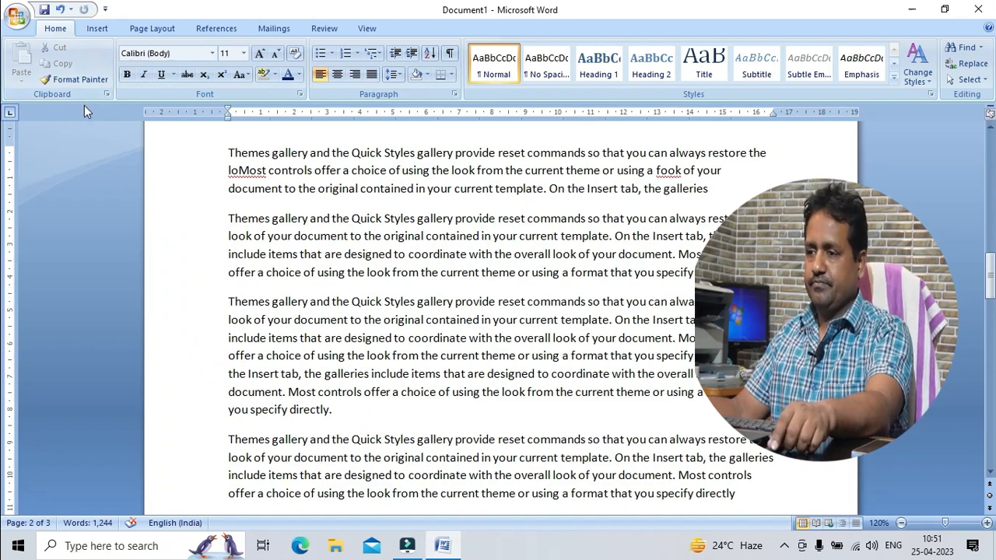
pyautogui.click(427, 273)
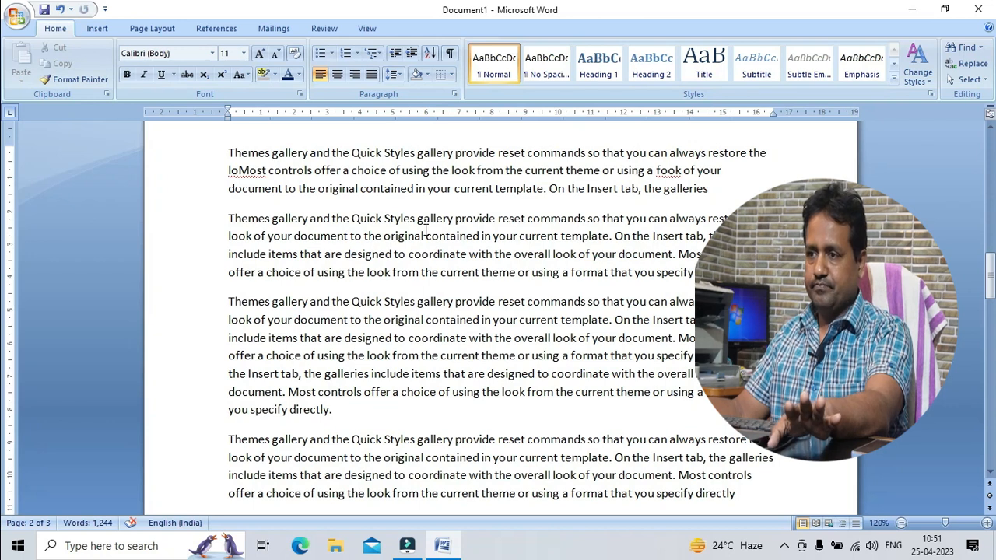
pyautogui.click(493, 224)
pyautogui.click(484, 219)
pyautogui.click(663, 306)
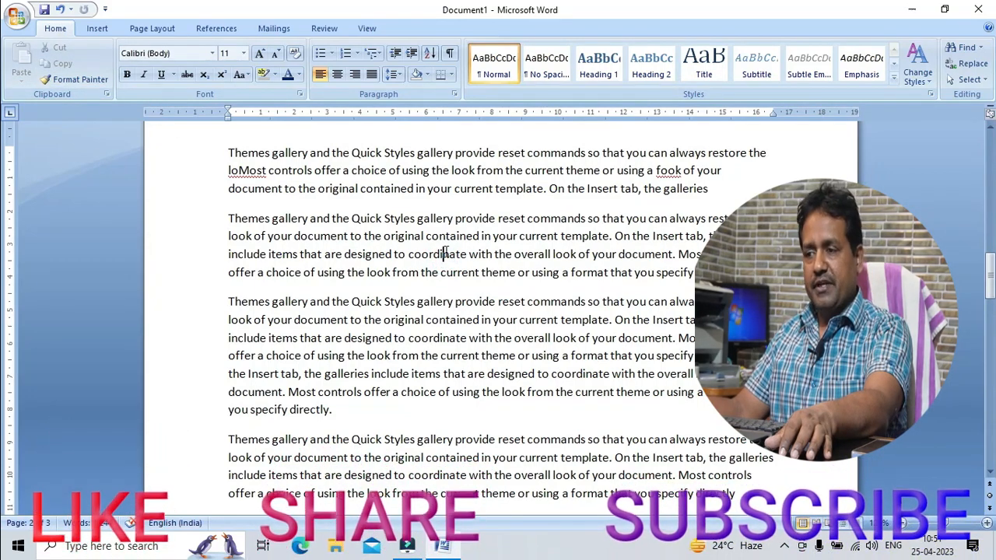
pyautogui.moveTo(400, 189); pyautogui.dragTo(468, 195)
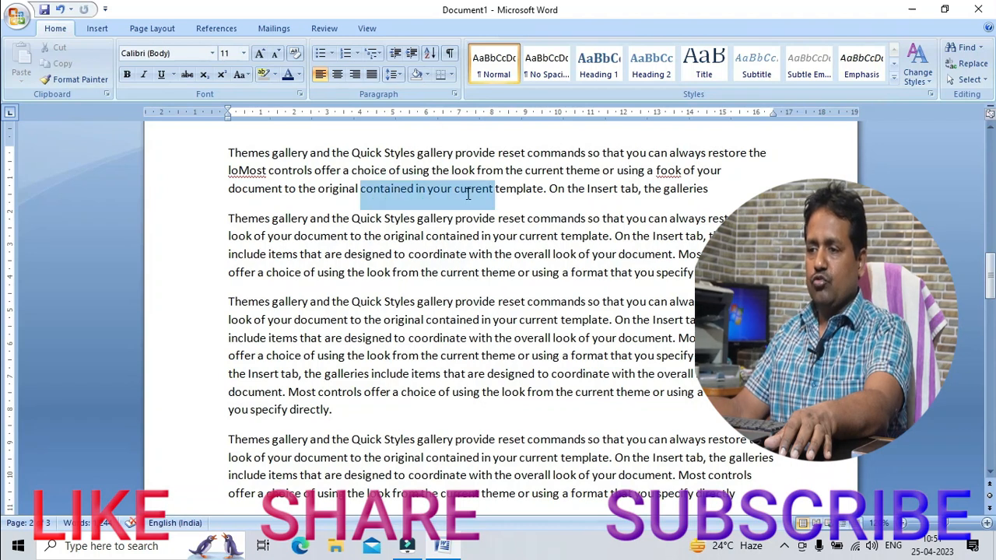
pyautogui.click(391, 220)
pyautogui.click(229, 214)
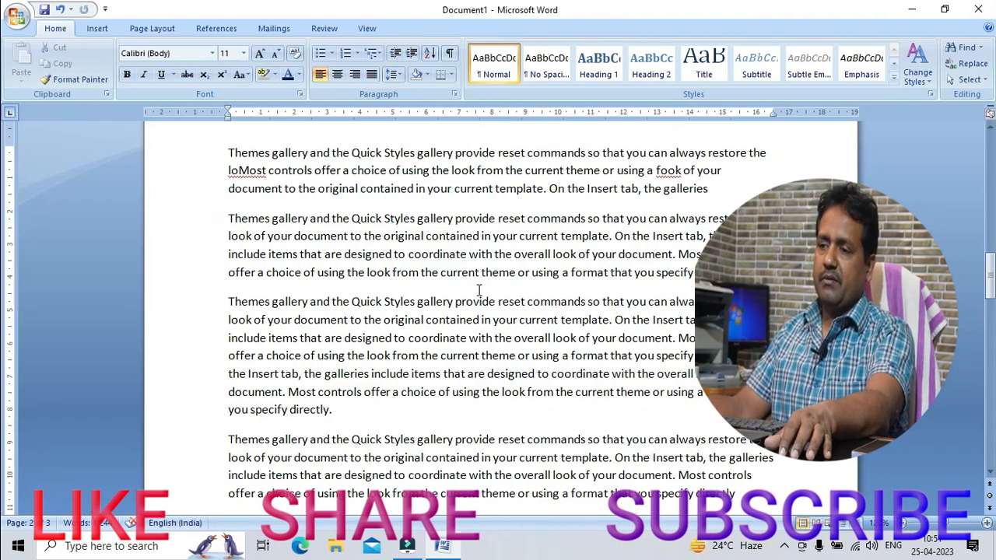